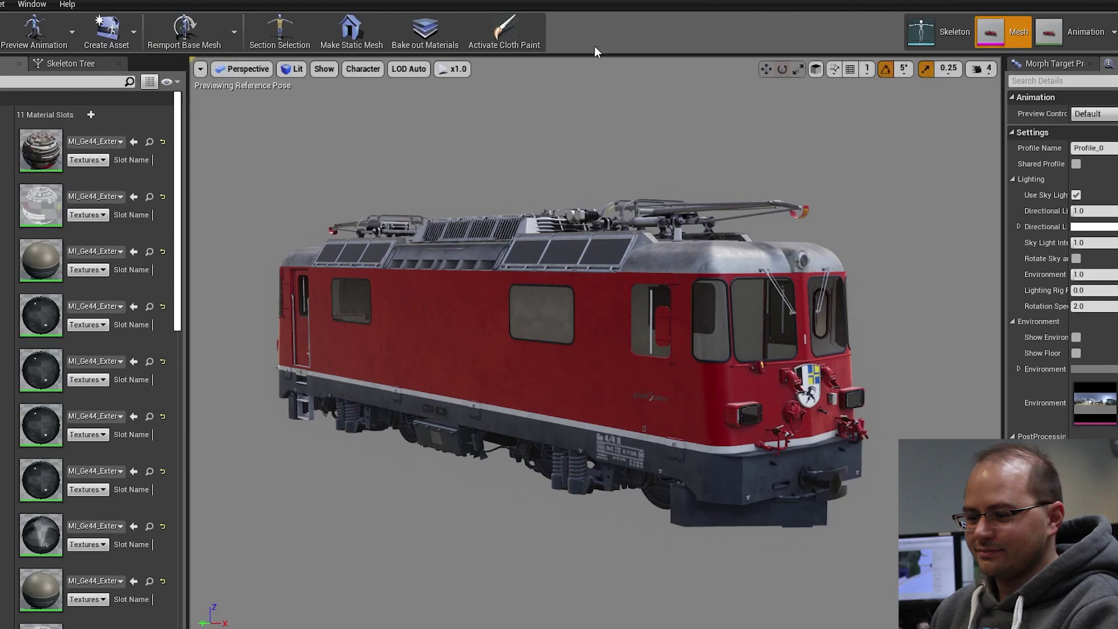
# - Open the locomotive's main body material instance and collapse its Emissive parameter group
pyautogui.click(408, 5)
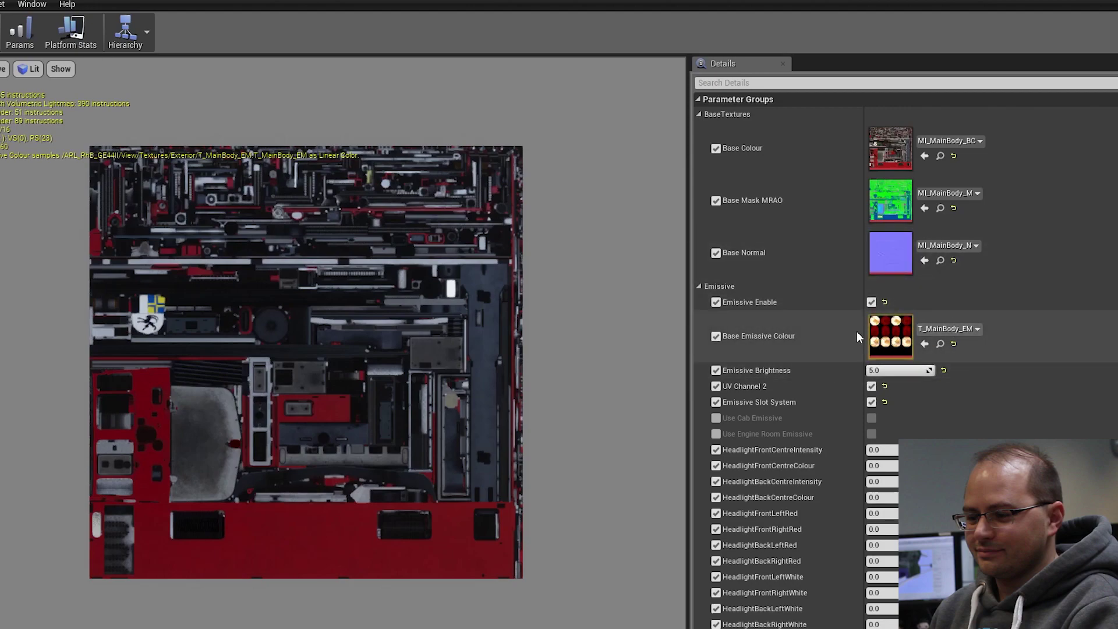
pyautogui.click(699, 286)
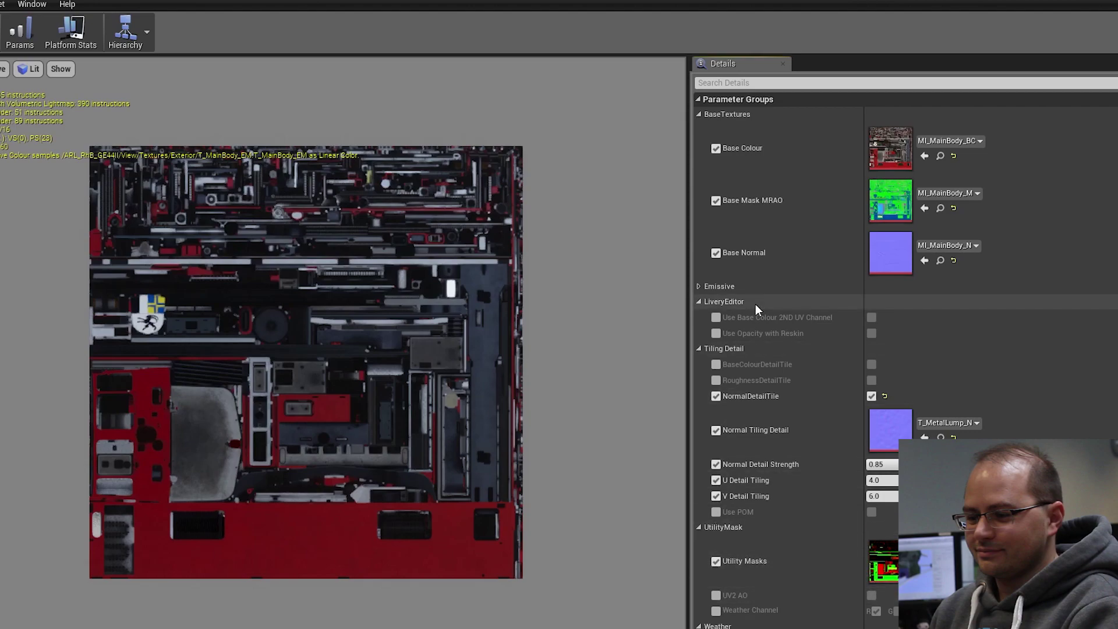
# - Preview the main body material on a sphere and examine its surface detail up close from several angles
pyautogui.click(620, 627)
pyautogui.moveTo(524, 495); pyautogui.dragTo(431, 559)
pyautogui.moveTo(403, 389); pyautogui.dragTo(263, 355)
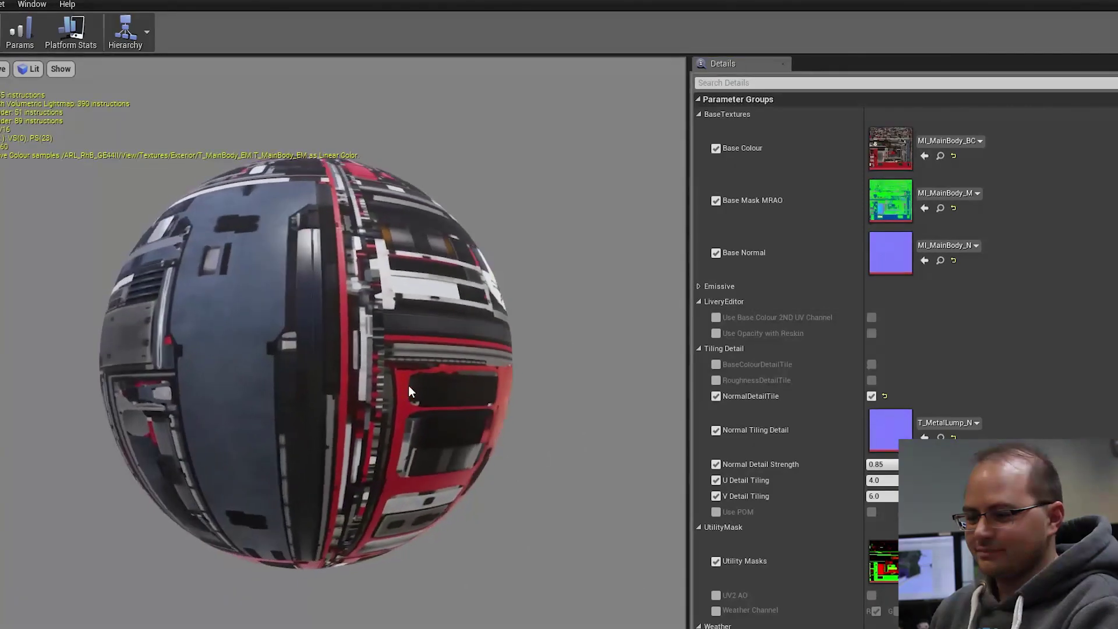
pyautogui.scroll(4, 298, 290)
pyautogui.moveTo(298, 293)
pyautogui.mouseDown()
pyautogui.moveTo(349, 239)
pyautogui.moveTo(302, 285)
pyautogui.mouseUp()
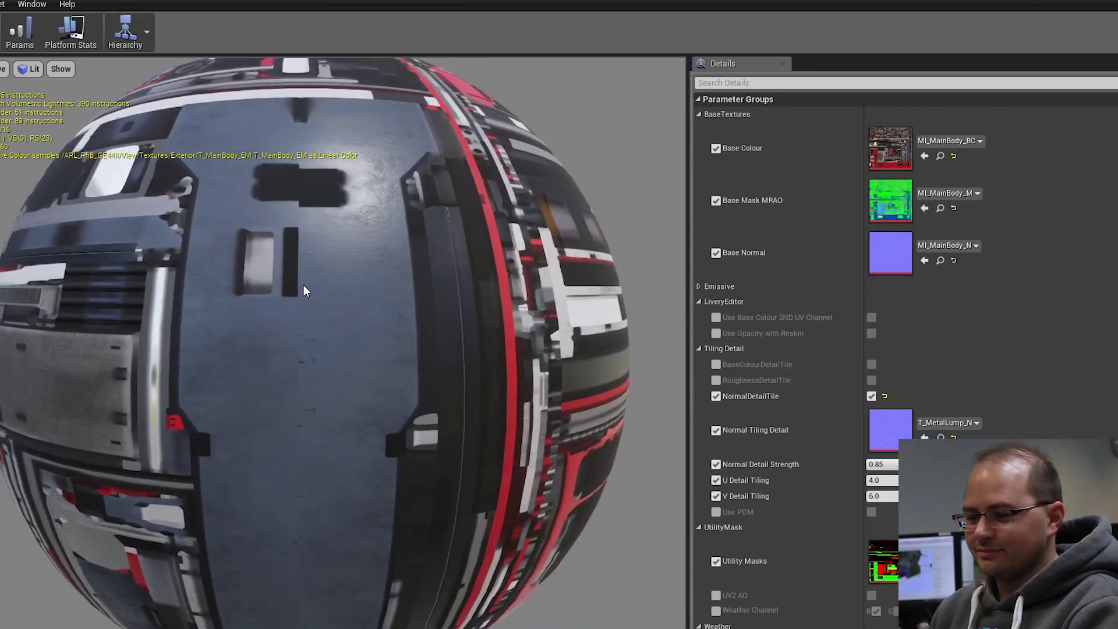
pyautogui.moveTo(439, 299); pyautogui.dragTo(461, 295)
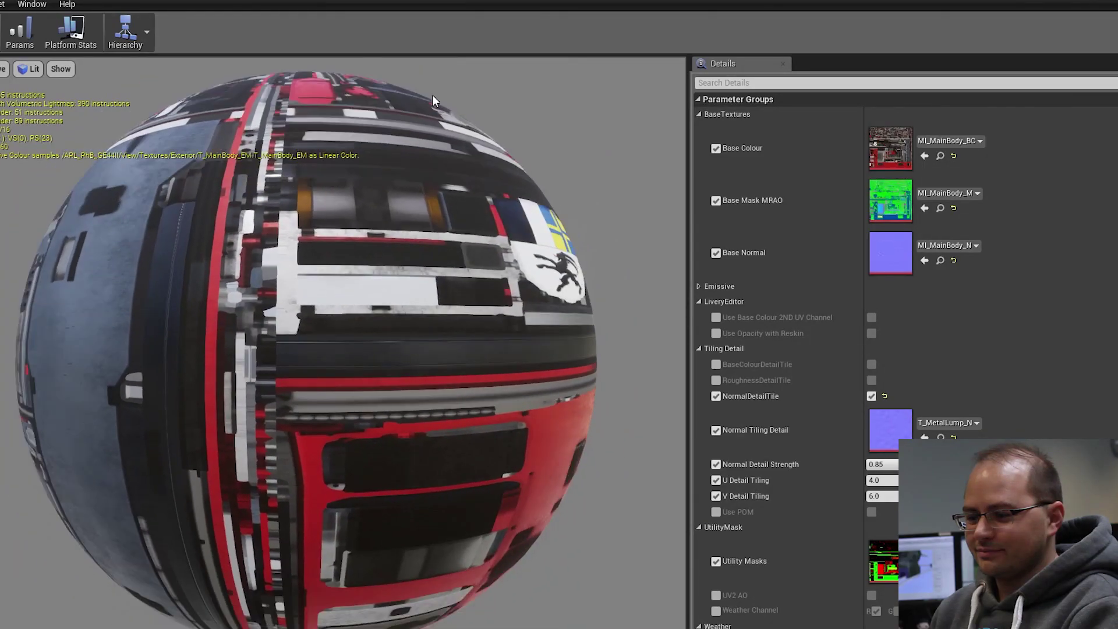
# - Return to the locomotive mesh and isolate the first material slot to examine the parts that use it
pyautogui.click(1, 1)
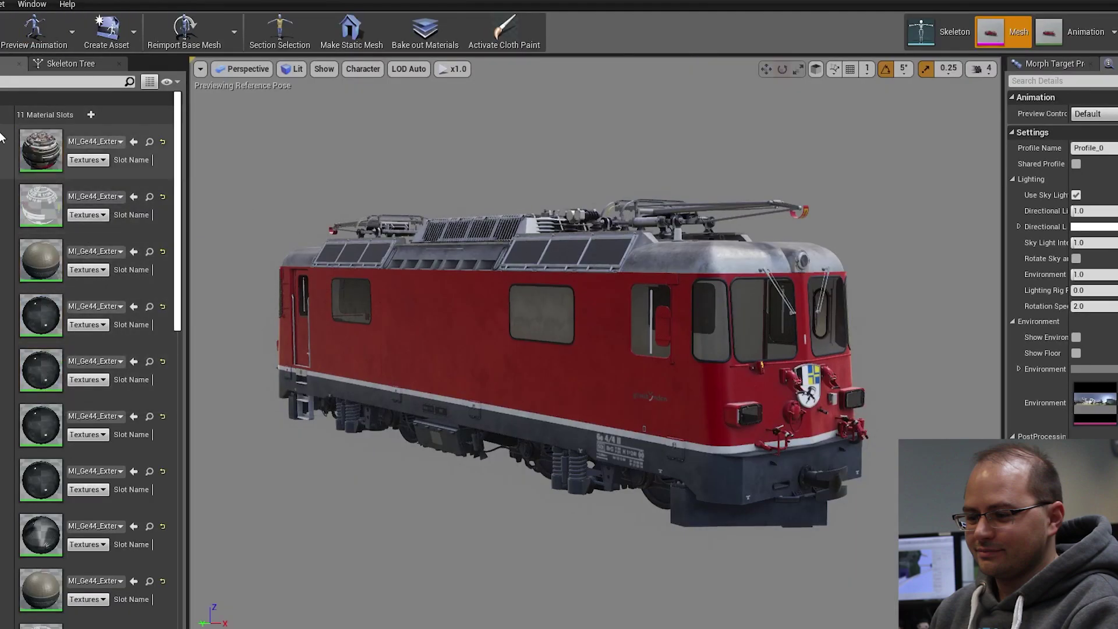
pyautogui.keyDown('alt'); pyautogui.moveTo(712, 401); pyautogui.dragTo(756, 345); pyautogui.keyUp('alt')
pyautogui.keyDown('alt'); pyautogui.moveTo(671, 366); pyautogui.dragTo(708, 332); pyautogui.keyUp('alt')
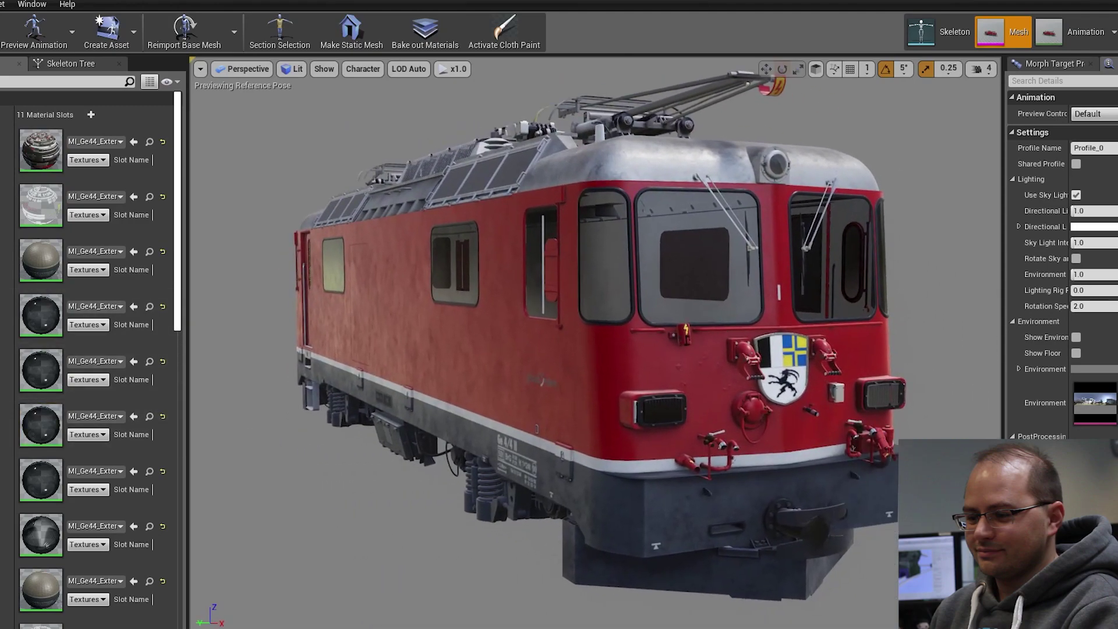
pyautogui.click(1, 159)
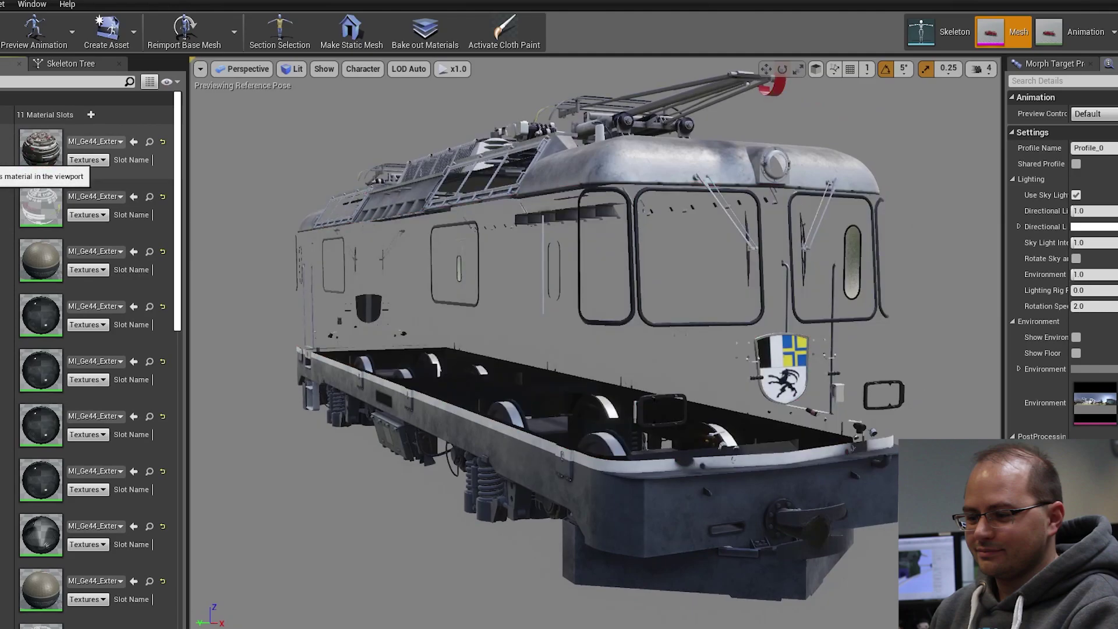
pyautogui.moveTo(748, 553); pyautogui.dragTo(978, 547)
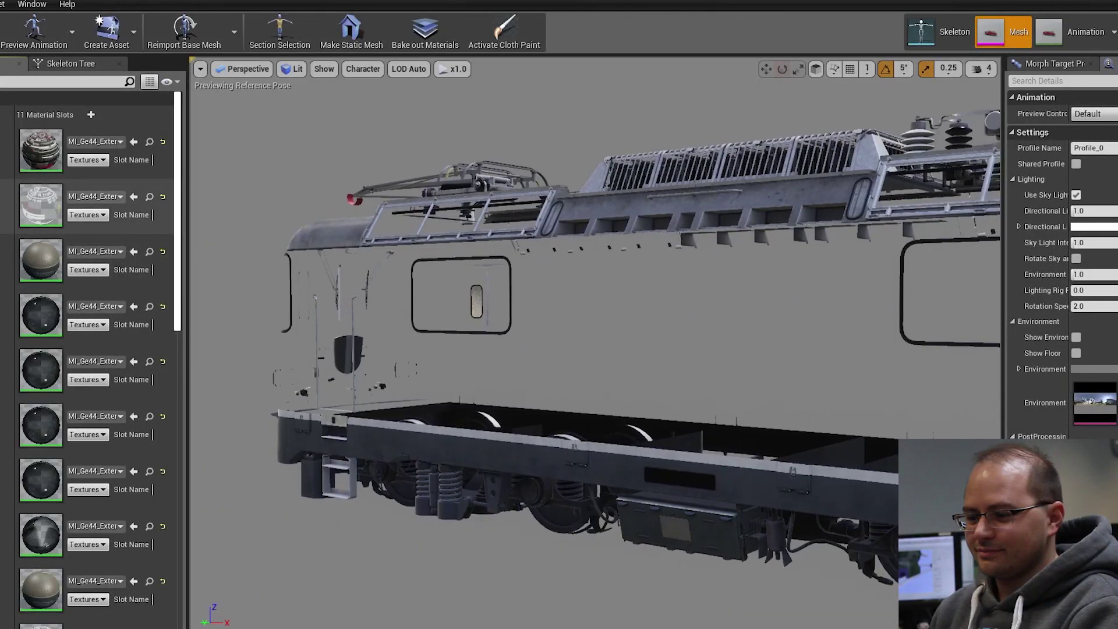
# - Check the second material slot in isolation, and isolate the third slot to examine its small parts up close
pyautogui.click(1, 215)
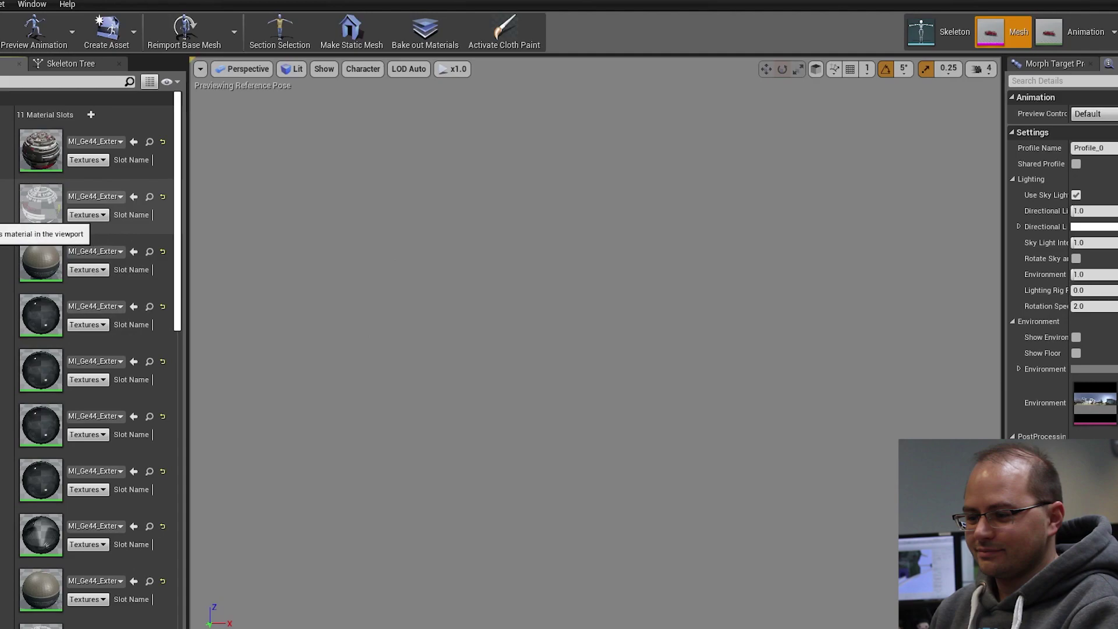
pyautogui.click(1, 215)
pyautogui.click(2, 271)
pyautogui.moveTo(479, 299)
pyautogui.mouseDown(button='right')
pyautogui.moveTo(497, 312)
pyautogui.moveTo(457, 311)
pyautogui.moveTo(483, 322)
pyautogui.moveTo(483, 309)
pyautogui.mouseUp(button='right')
pyautogui.press('w')
pyautogui.press('w')
pyautogui.press('s')
pyautogui.press('s')
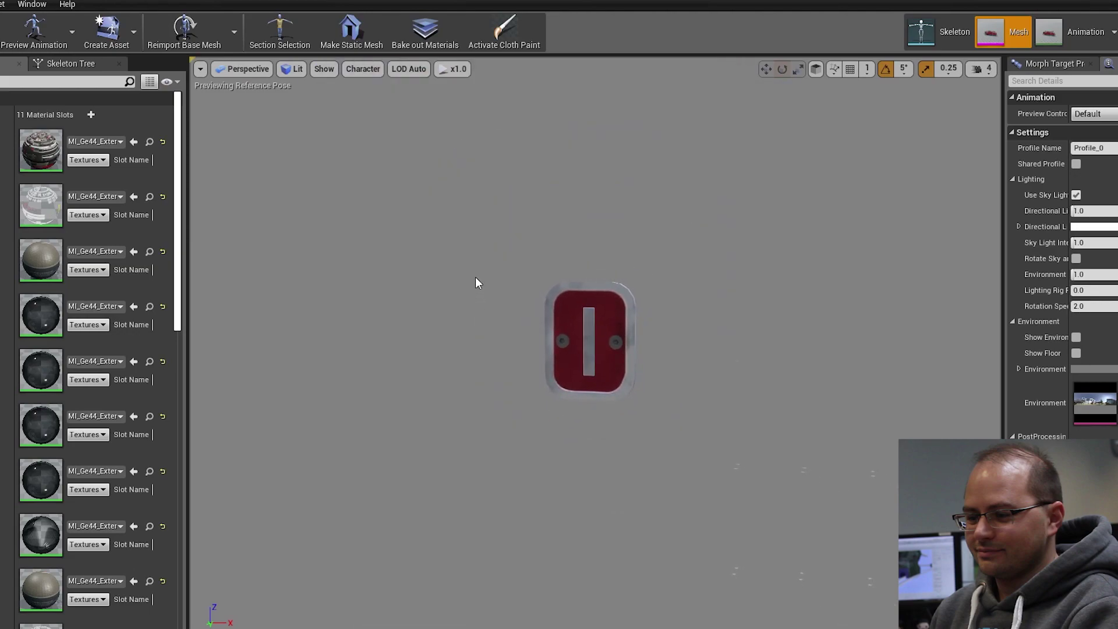
# - Examine the remaining parts of the isolated third material slot, including the wire mesh grilles, and end its isolation
pyautogui.press('d')
pyautogui.moveTo(586, 333); pyautogui.dragTo(518, 348, button='right')
pyautogui.press('w')
pyautogui.press('d')
pyautogui.press('w')
pyautogui.press('w')
pyautogui.press('w')
pyautogui.press('s')
pyautogui.press('w')
pyautogui.press('s')
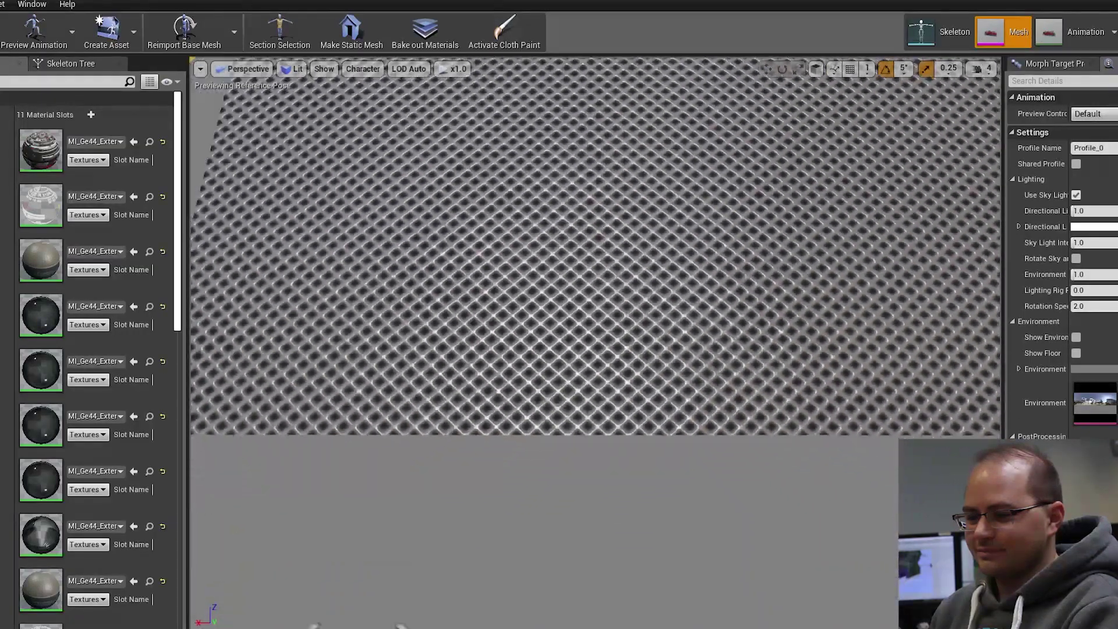
pyautogui.press('s')
pyautogui.moveTo(637, 324); pyautogui.dragTo(666, 280, button='right')
pyautogui.press('w')
pyautogui.moveTo(685, 393); pyautogui.dragTo(663, 421, button='right')
pyautogui.press('s')
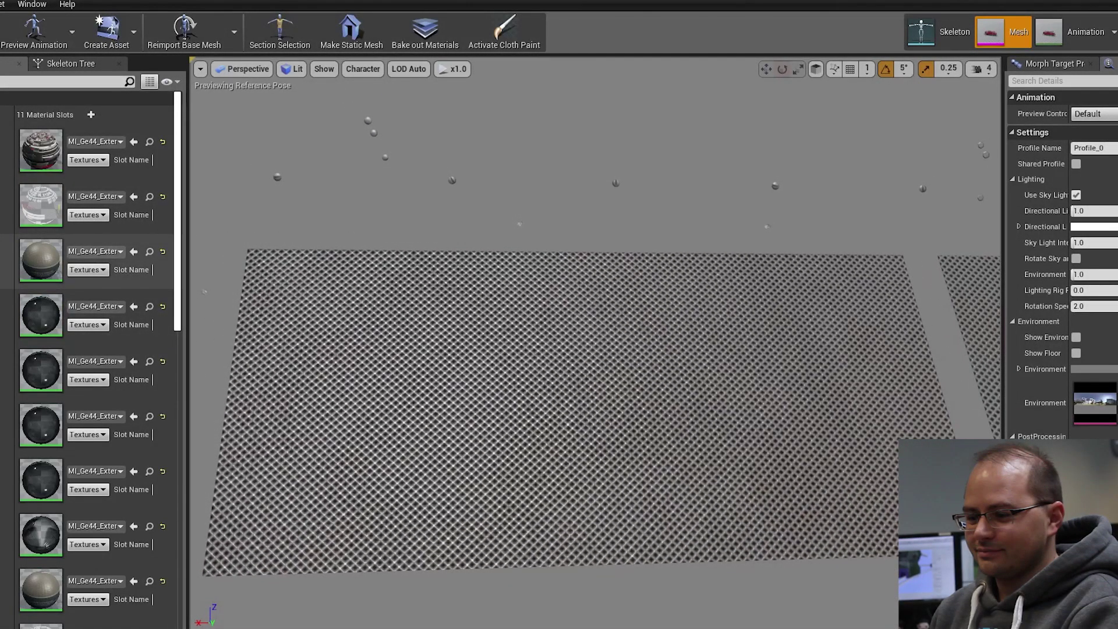
pyautogui.click(0, 271)
# - Isolate the fourth material slot to check its parts, and restore the full locomotive
pyautogui.click(0, 325)
pyautogui.press('s')
pyautogui.moveTo(428, 340); pyautogui.dragTo(446, 321, button='right')
pyautogui.press('a')
pyautogui.click(0, 325)
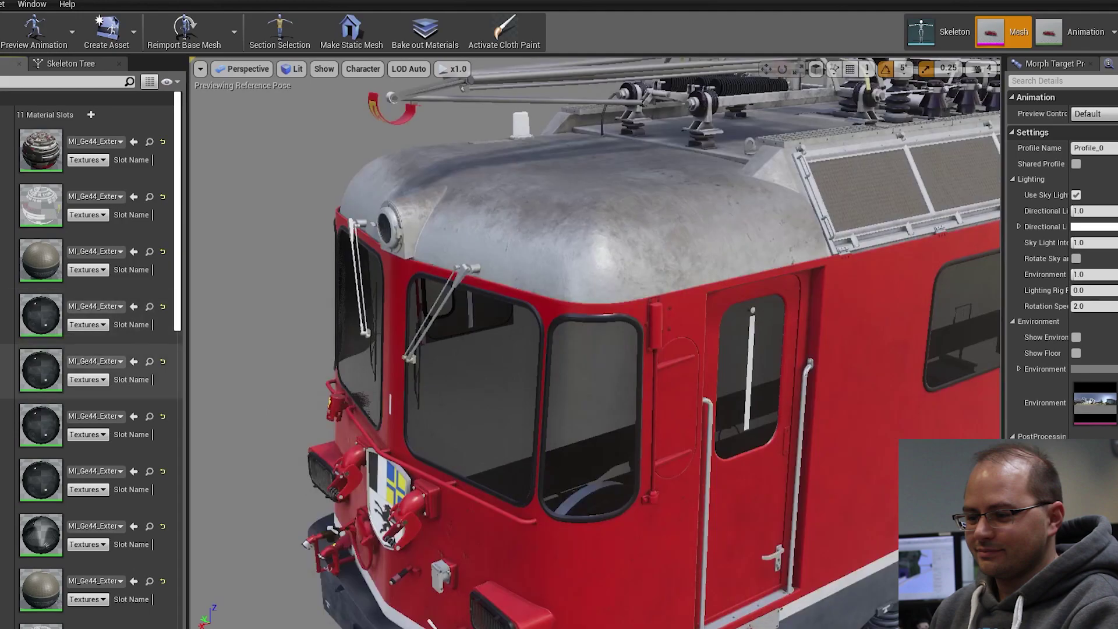
# - Isolate the fifth and seventh material slots one after the other, restoring the full locomotive after each
pyautogui.click(1, 379)
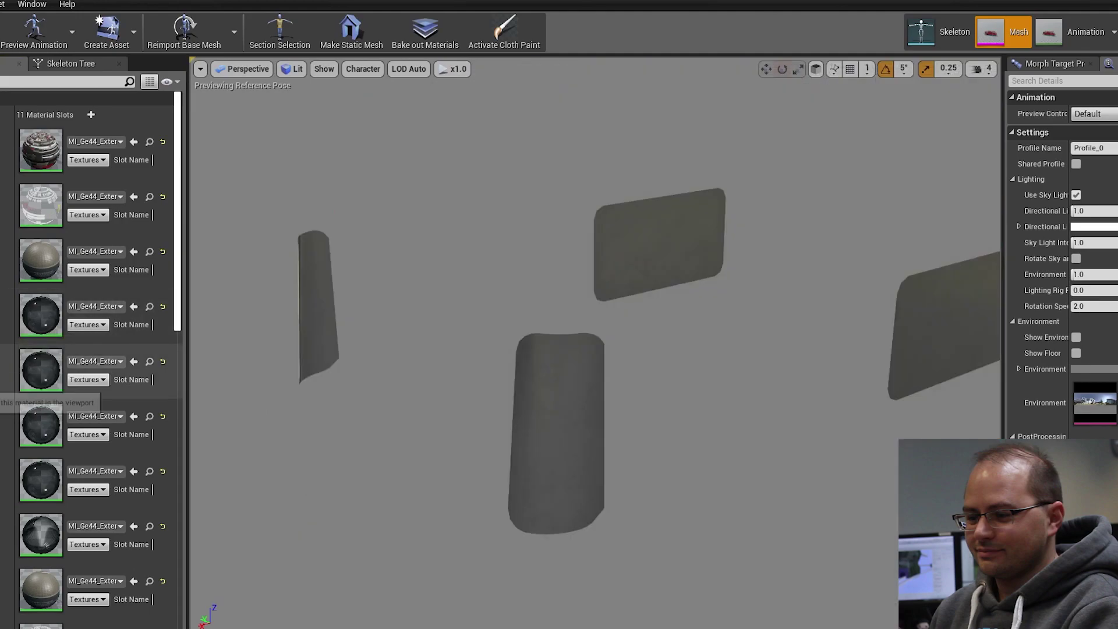
pyautogui.click(0, 379)
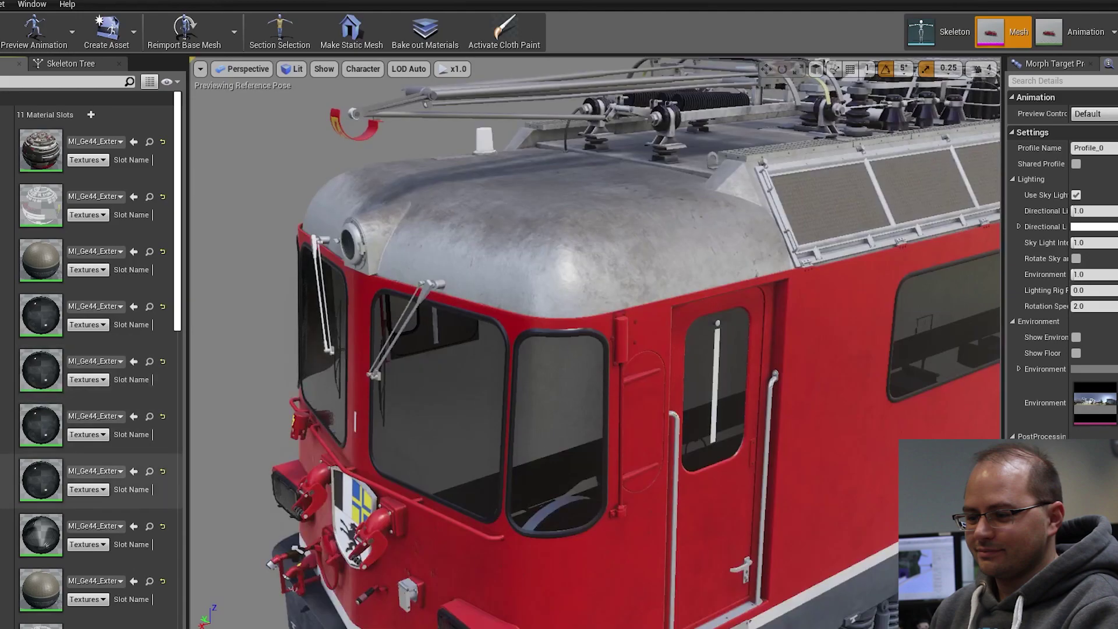
pyautogui.click(1, 490)
pyautogui.click(1, 489)
# - Isolate the last material slot in the list and examine the red body shell from the front and side
pyautogui.scroll(-5, 19, 559)
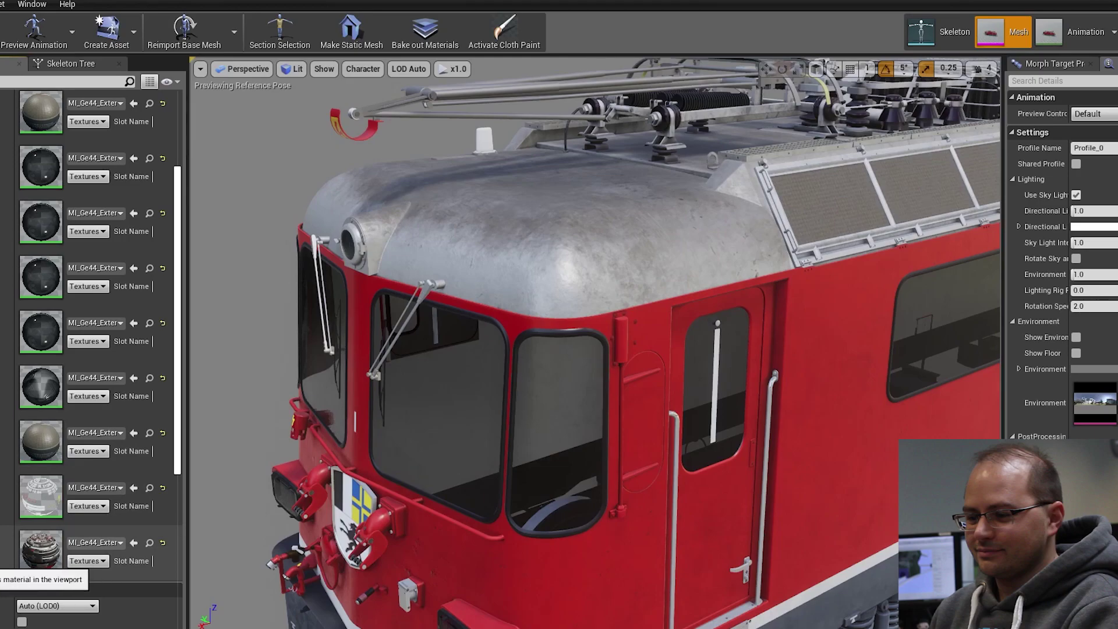
pyautogui.click(0, 559)
pyautogui.moveTo(524, 303); pyautogui.dragTo(611, 327, button='right')
pyautogui.moveTo(388, 366); pyautogui.dragTo(374, 368, button='right')
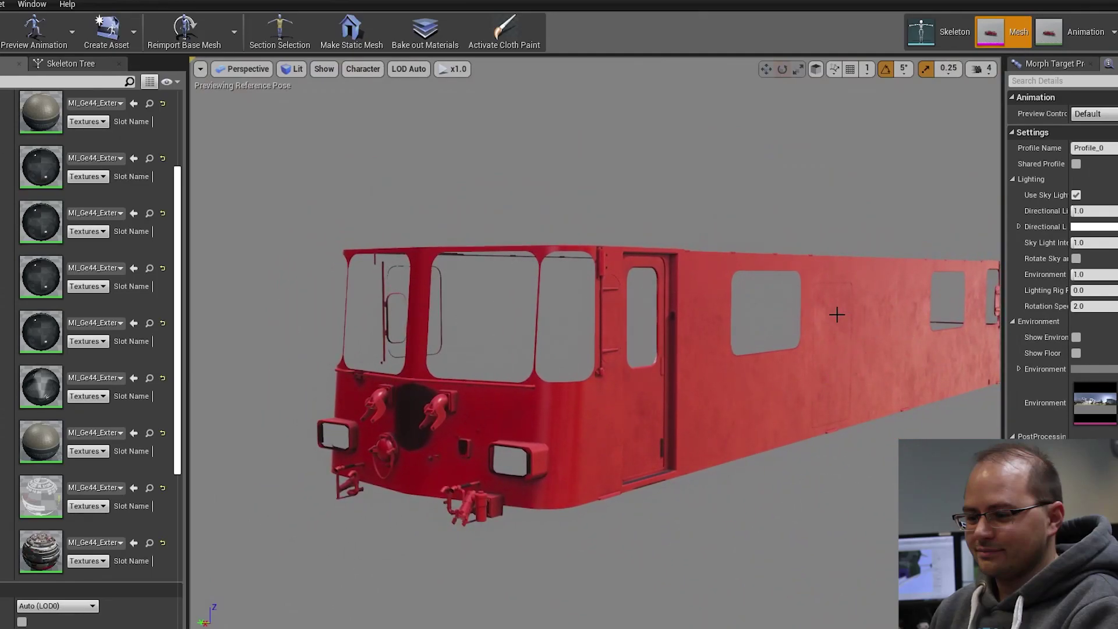
pyautogui.moveTo(790, 339); pyautogui.dragTo(998, 339, button='right')
# - Examine the small red cap and screw parts of the isolated last material slot up close
pyautogui.press('w')
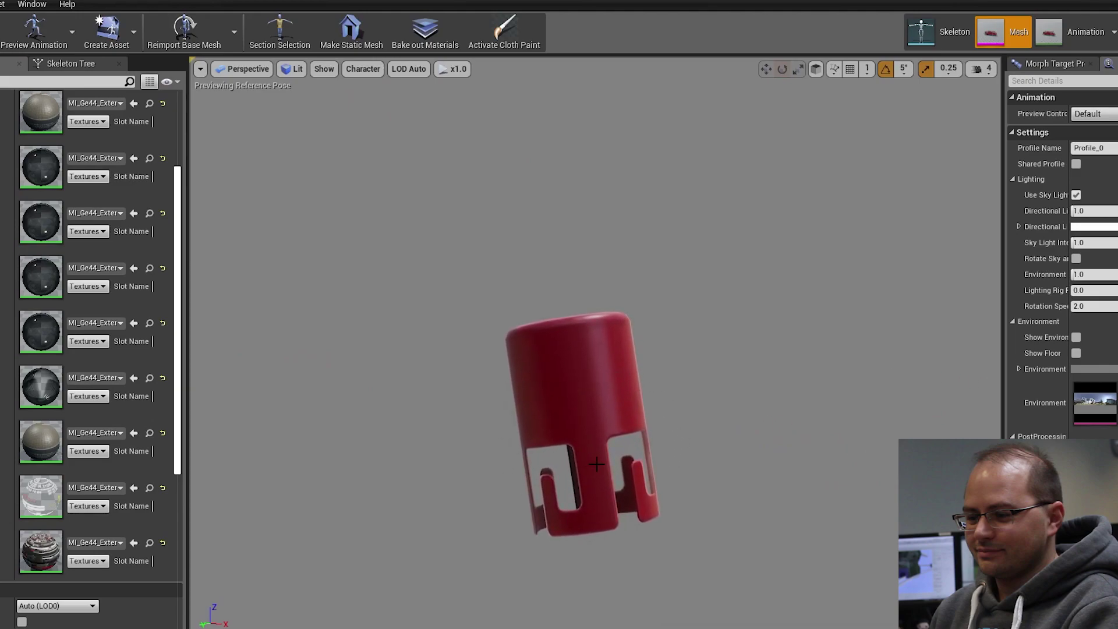
pyautogui.press('s')
pyautogui.moveTo(661, 389); pyautogui.dragTo(639, 388, button='right')
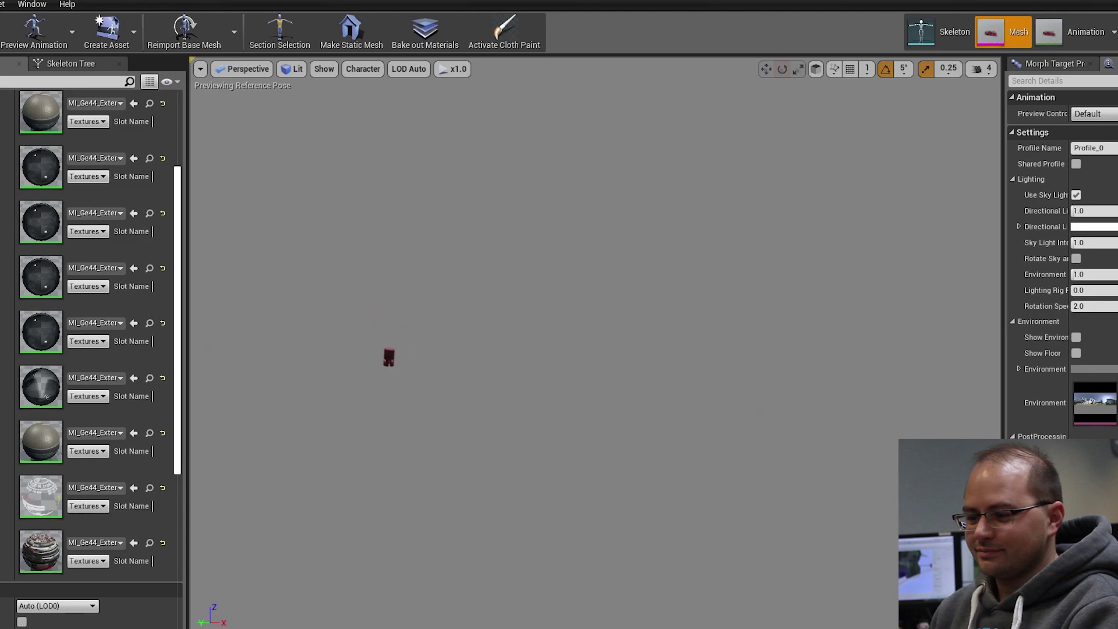
pyautogui.press('w')
pyautogui.moveTo(597, 348); pyautogui.dragTo(596, 347, button='right')
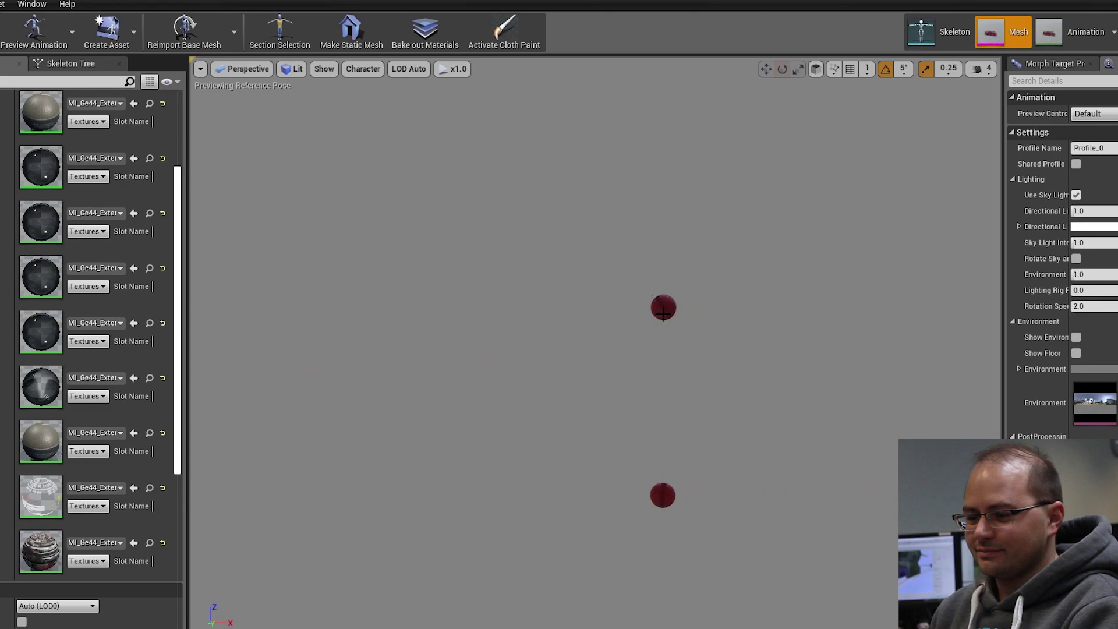
pyautogui.moveTo(438, 329); pyautogui.dragTo(459, 344, button='right')
pyautogui.press('w')
pyautogui.press('s')
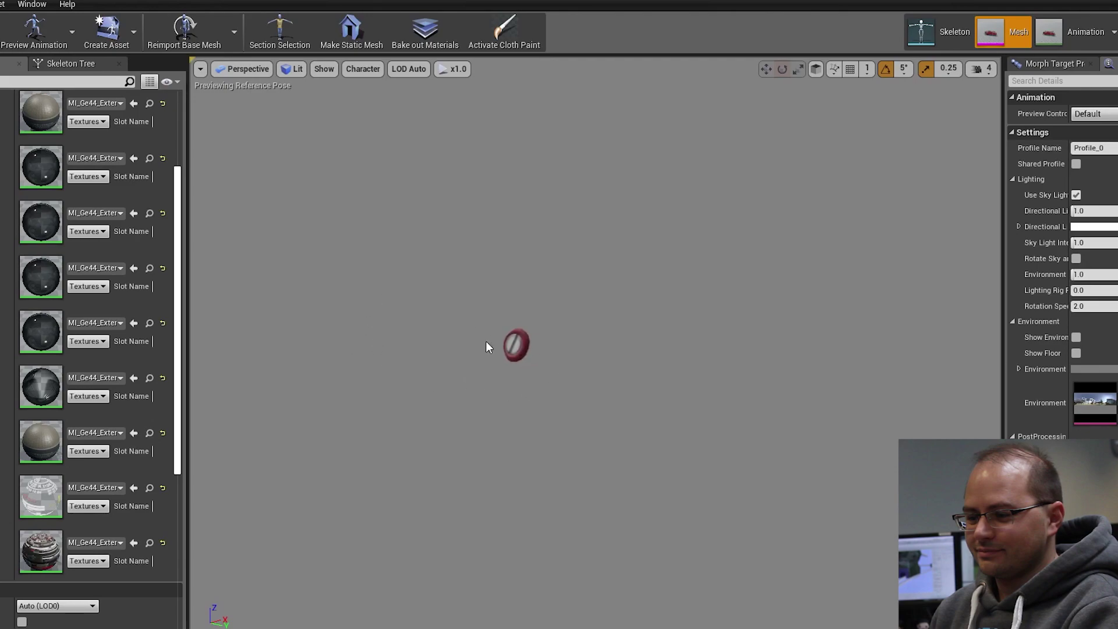
pyautogui.press('f')
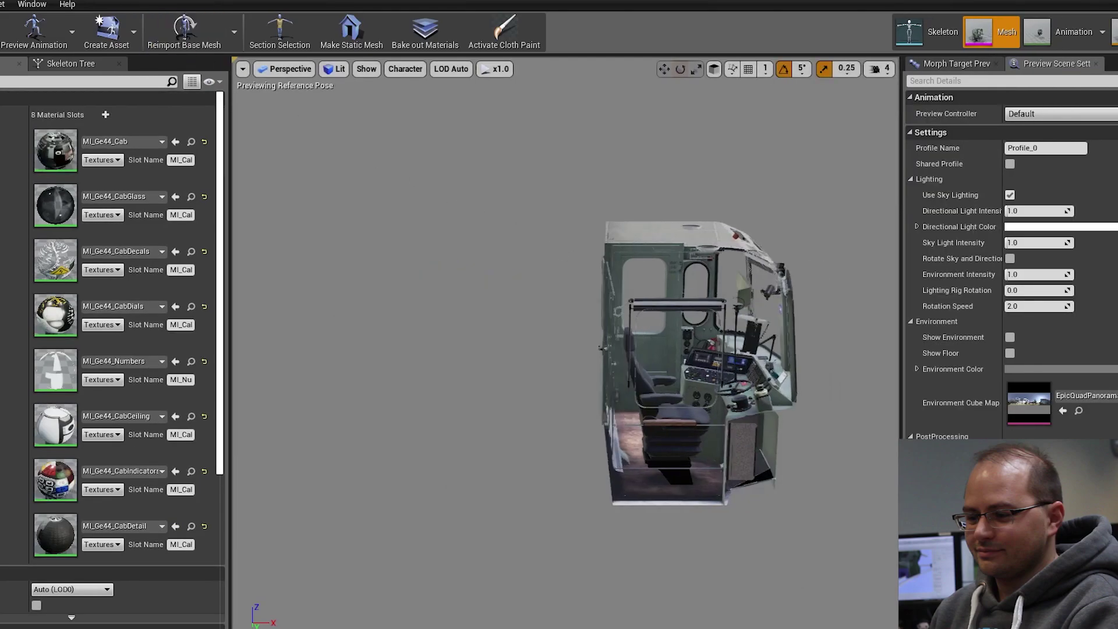
# - Examine the driver's cab mesh from several sides and its interior door and windows up close
pyautogui.keyDown('alt'); pyautogui.moveTo(466, 349); pyautogui.dragTo(827, 343); pyautogui.keyUp('alt')
pyautogui.moveTo(565, 343); pyautogui.dragTo(495, 346, button='right')
pyautogui.keyDown('alt'); pyautogui.moveTo(495, 346); pyautogui.dragTo(687, 343); pyautogui.keyUp('alt')
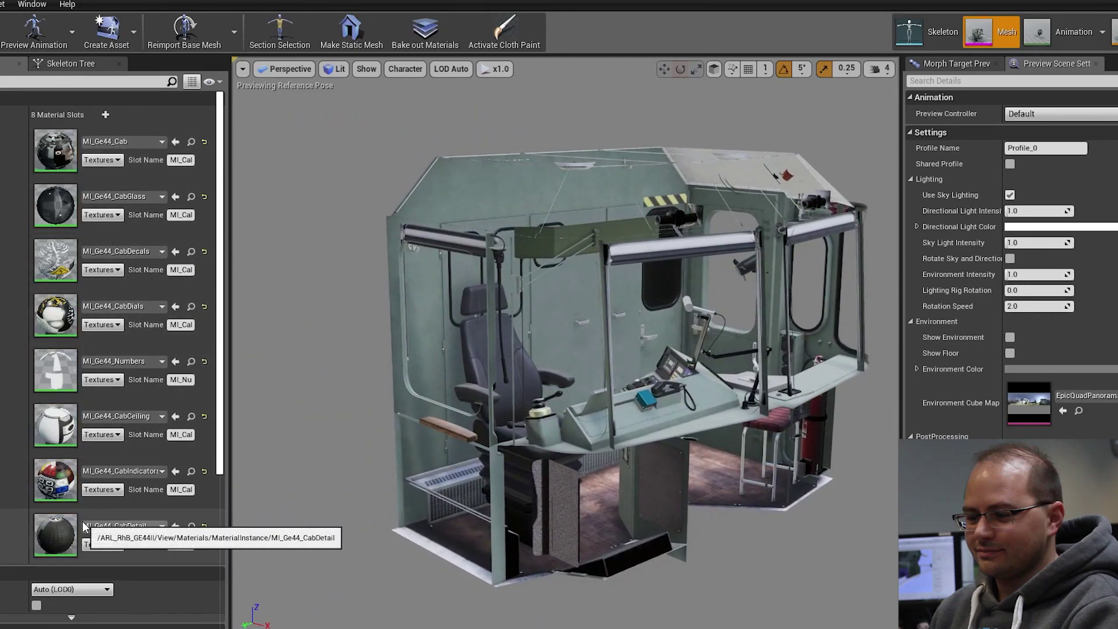
pyautogui.moveTo(466, 350); pyautogui.dragTo(449, 288, button='right')
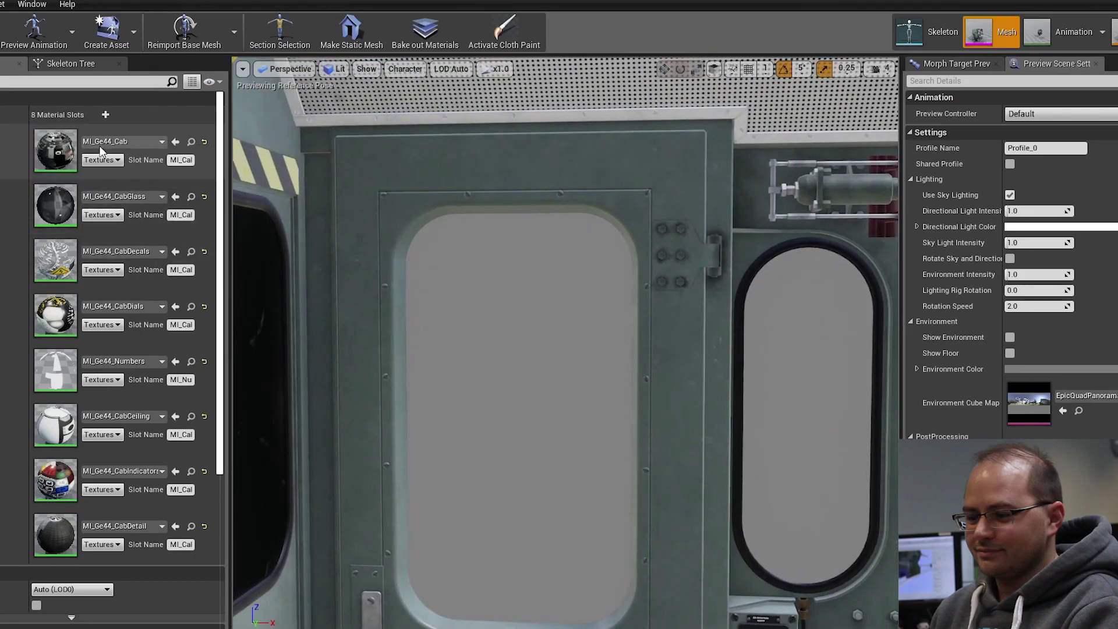
# - Switch to the engine room mesh and examine its equipment from several sides
pyautogui.click(547, 0)
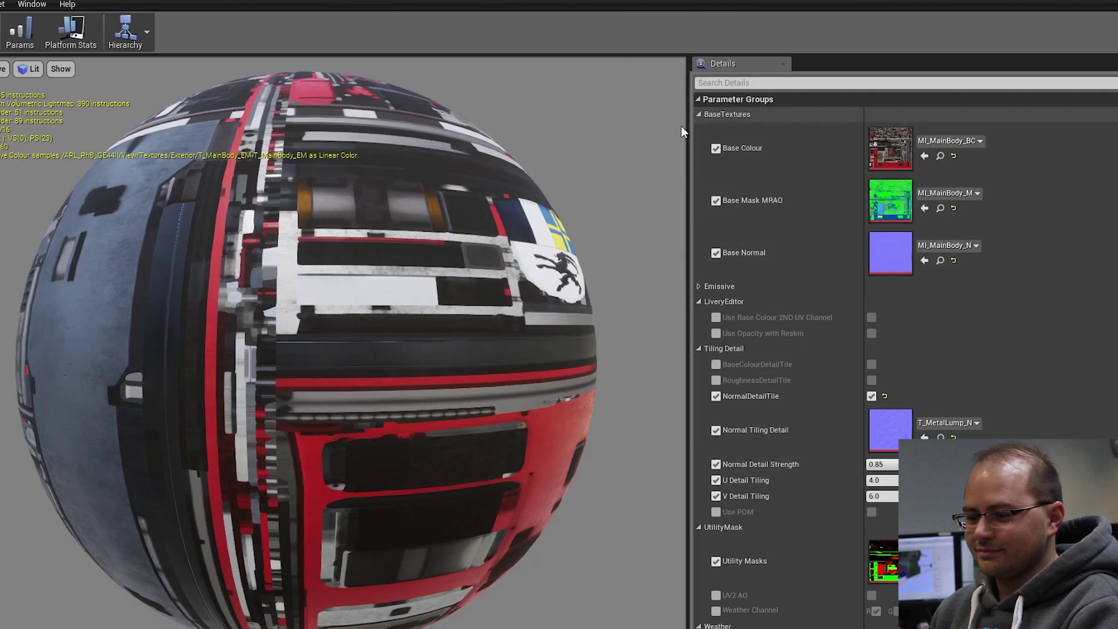
pyautogui.hotkey('alt', 'Tab')
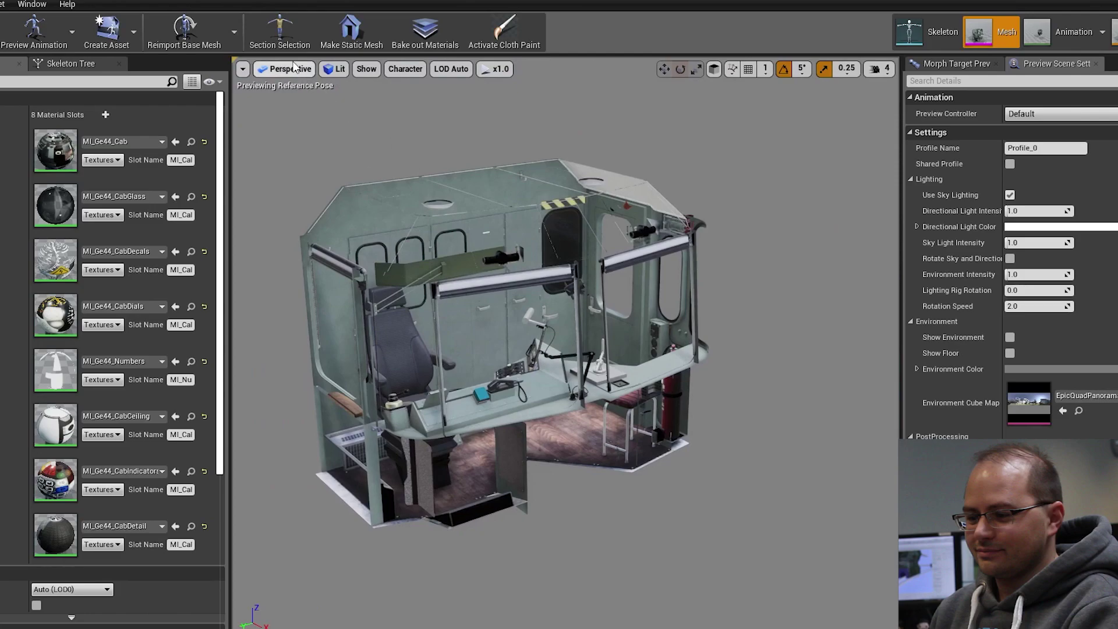
pyautogui.click(267, 1)
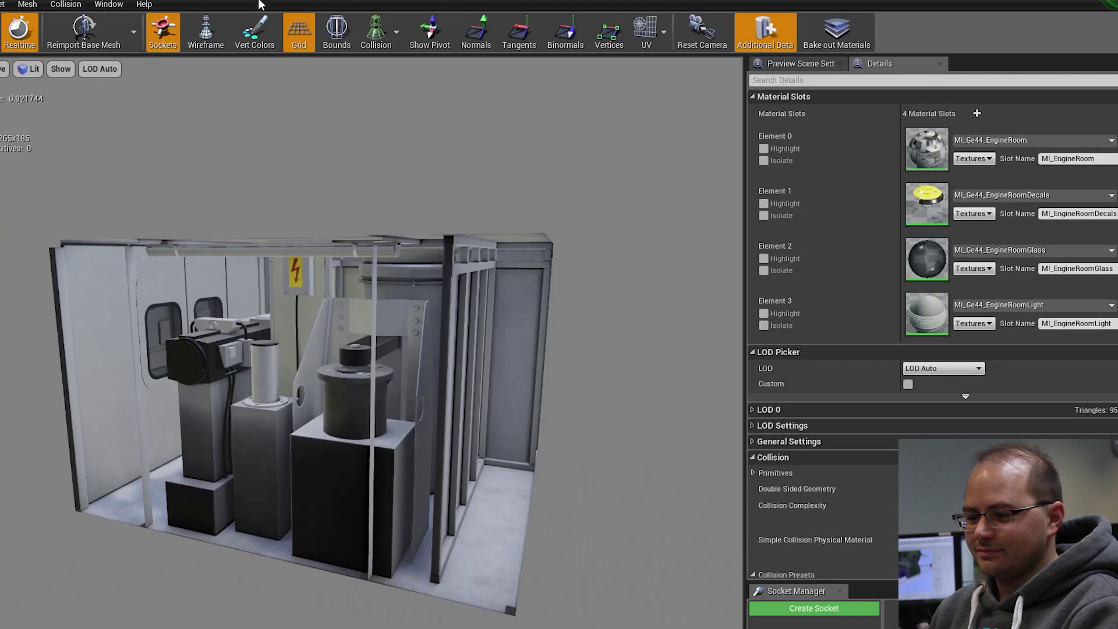
pyautogui.moveTo(367, 222); pyautogui.dragTo(326, 239, button='right')
pyautogui.moveTo(350, 291); pyautogui.dragTo(524, 289, button='right')
pyautogui.moveTo(364, 217); pyautogui.dragTo(390, 213, button='right')
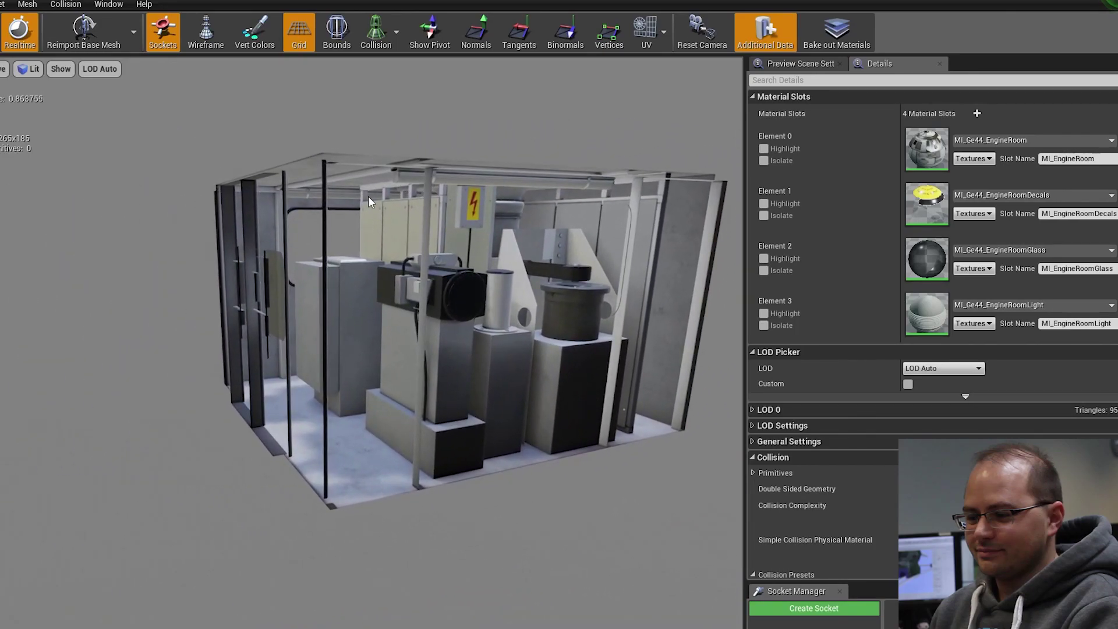
pyautogui.moveTo(370, 166); pyautogui.dragTo(396, 204)
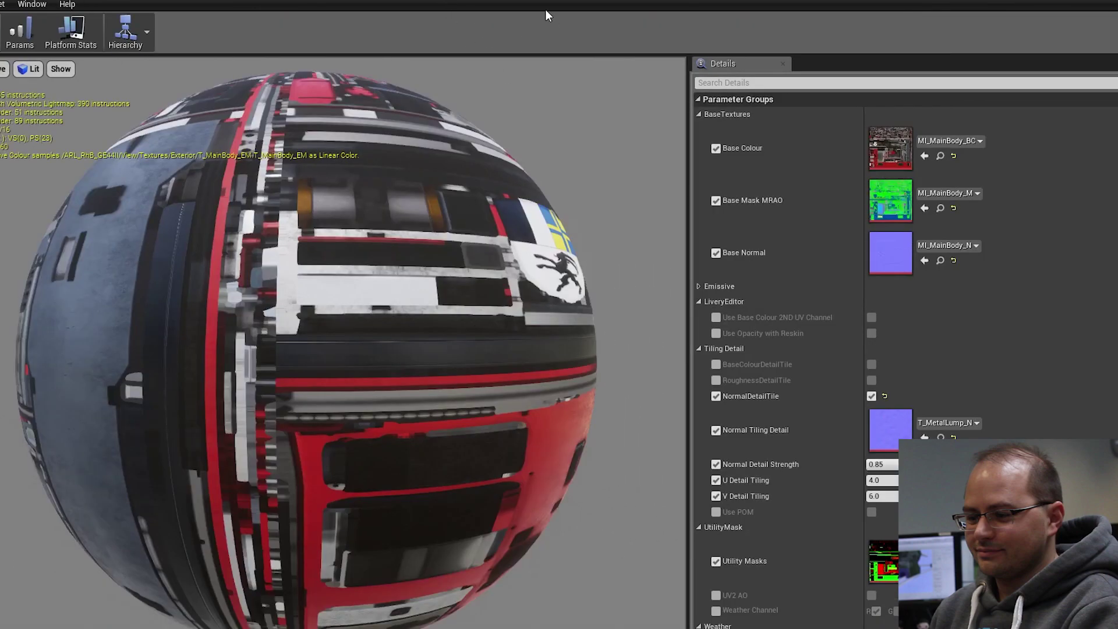
# - Open the Domat/Ems crest material instance and examine its painted relief on the preview cube from several angles
pyautogui.click(532, 1)
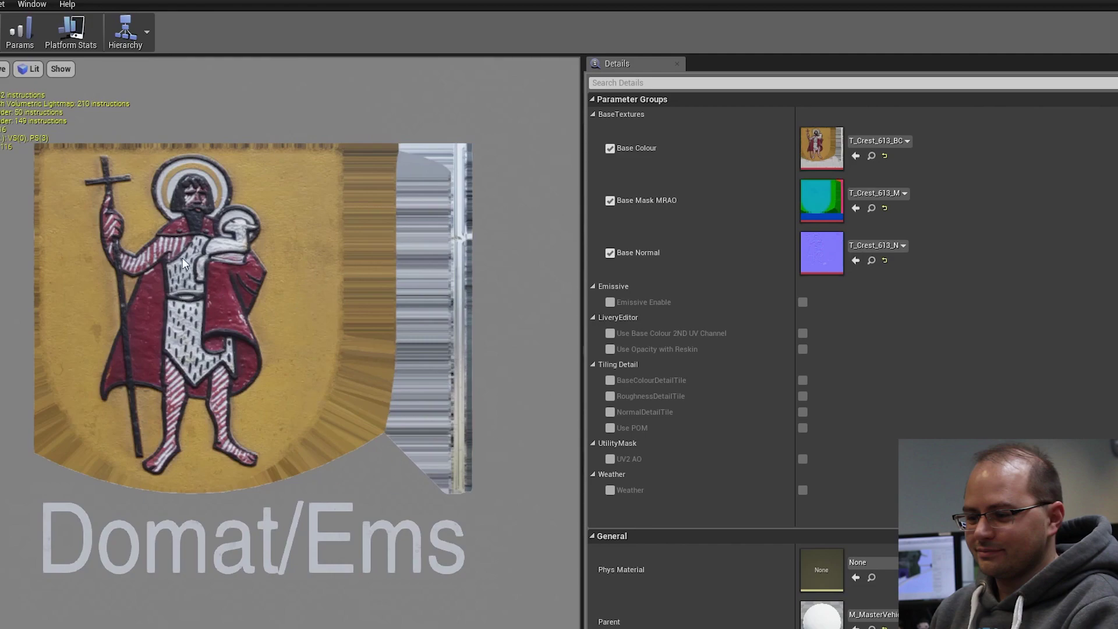
pyautogui.moveTo(254, 326); pyautogui.dragTo(315, 326, button='right')
pyautogui.scroll(-5, 287, 347)
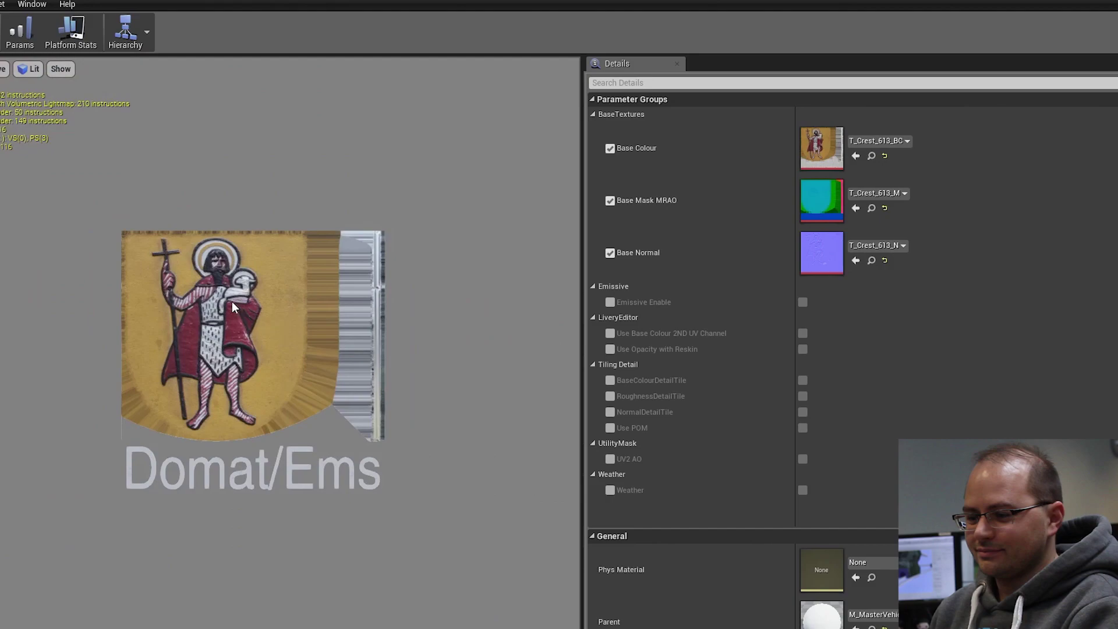
pyautogui.scroll(2, 234, 307)
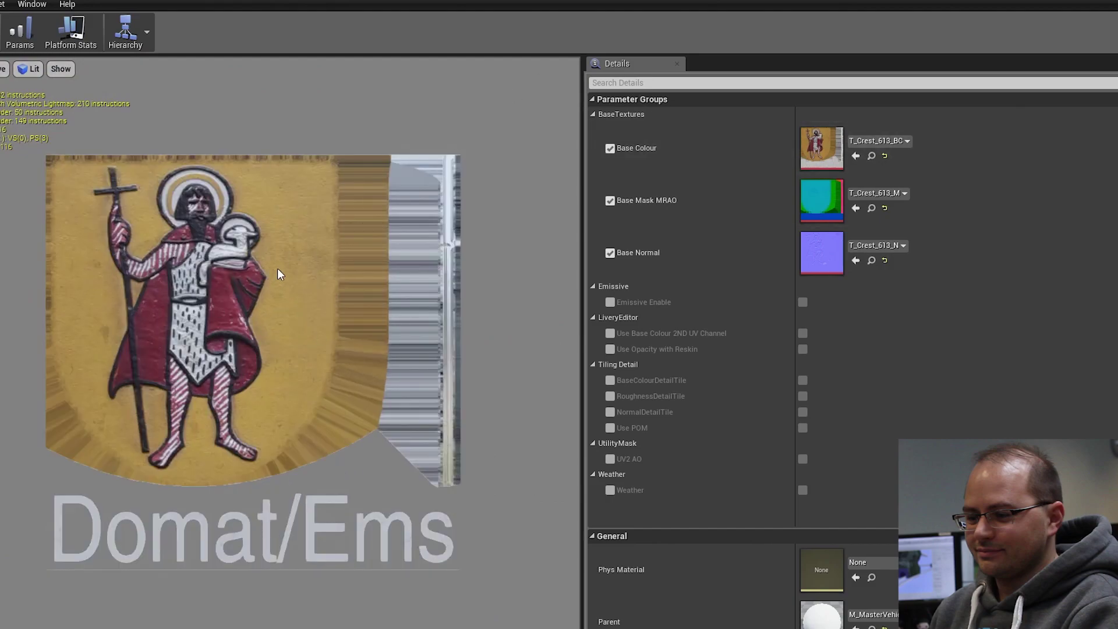
pyautogui.moveTo(240, 301); pyautogui.dragTo(263, 309)
pyautogui.scroll(2, 403, 403)
pyautogui.scroll(-1, 436, 382)
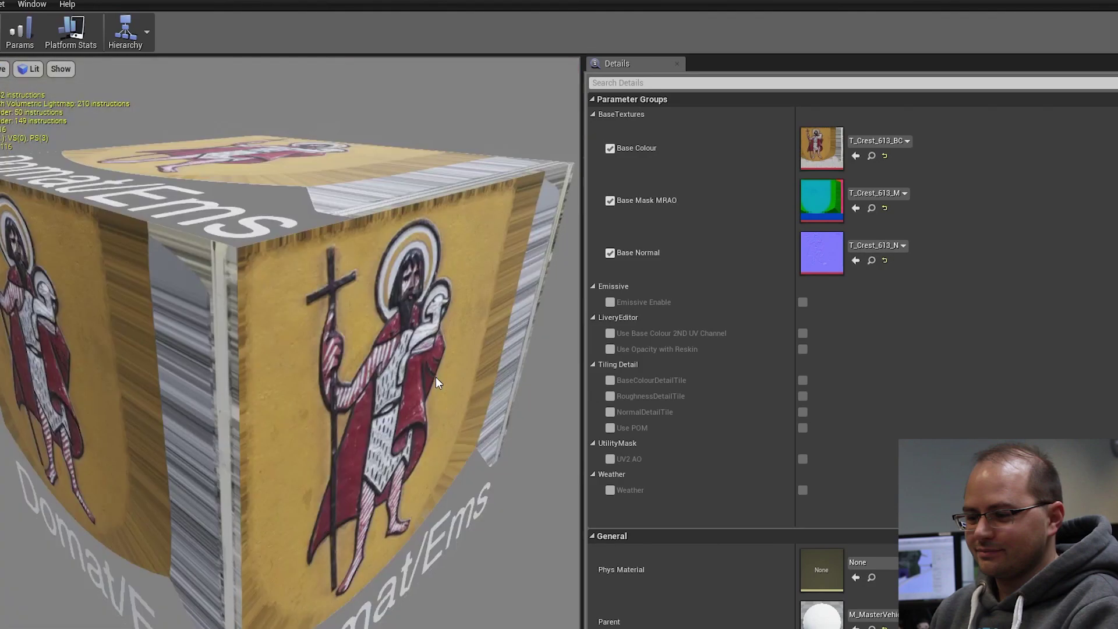
pyautogui.moveTo(436, 375); pyautogui.dragTo(428, 362)
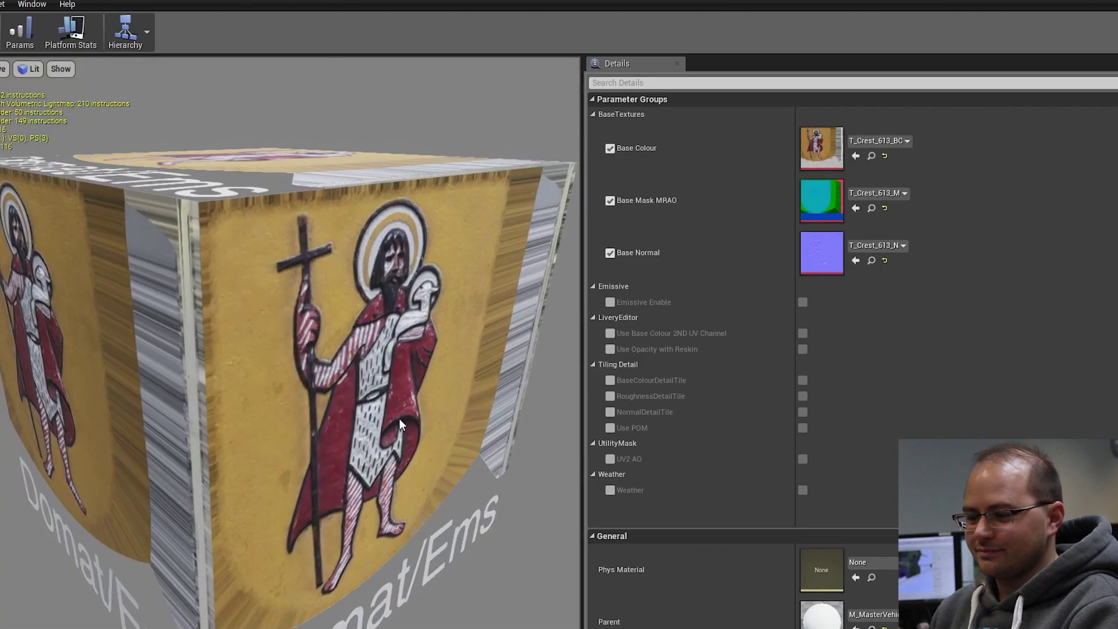
# - Switch to the Celerina/Schlarigna crest material instance and examine its painted shield on the preview cube
pyautogui.click(623, 2)
pyautogui.moveTo(408, 326); pyautogui.dragTo(399, 373)
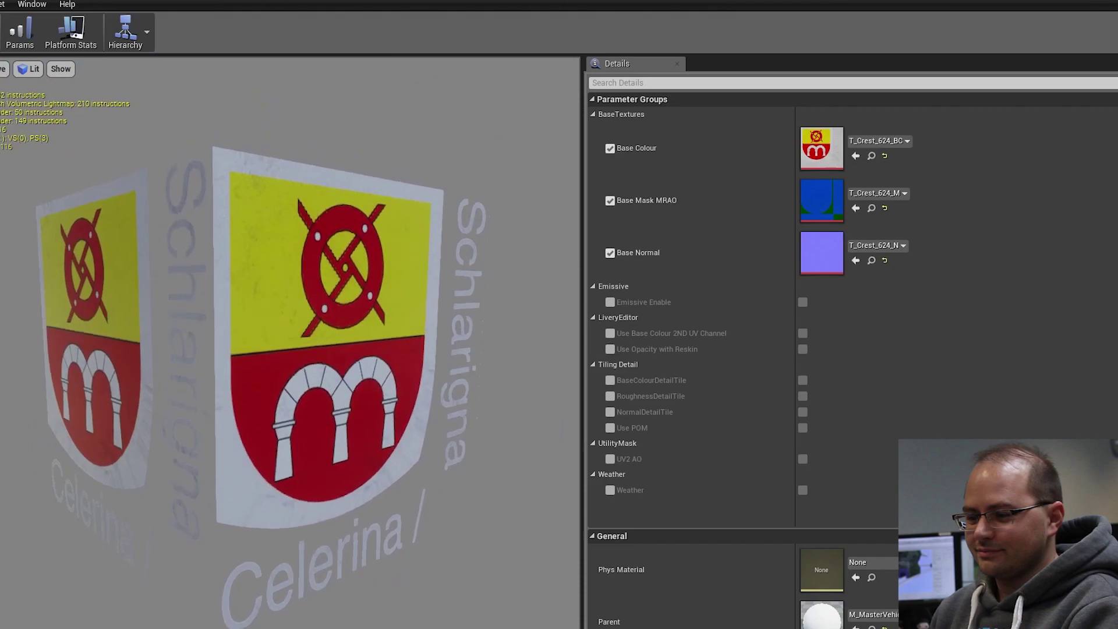
pyautogui.moveTo(323, 239); pyautogui.dragTo(335, 239)
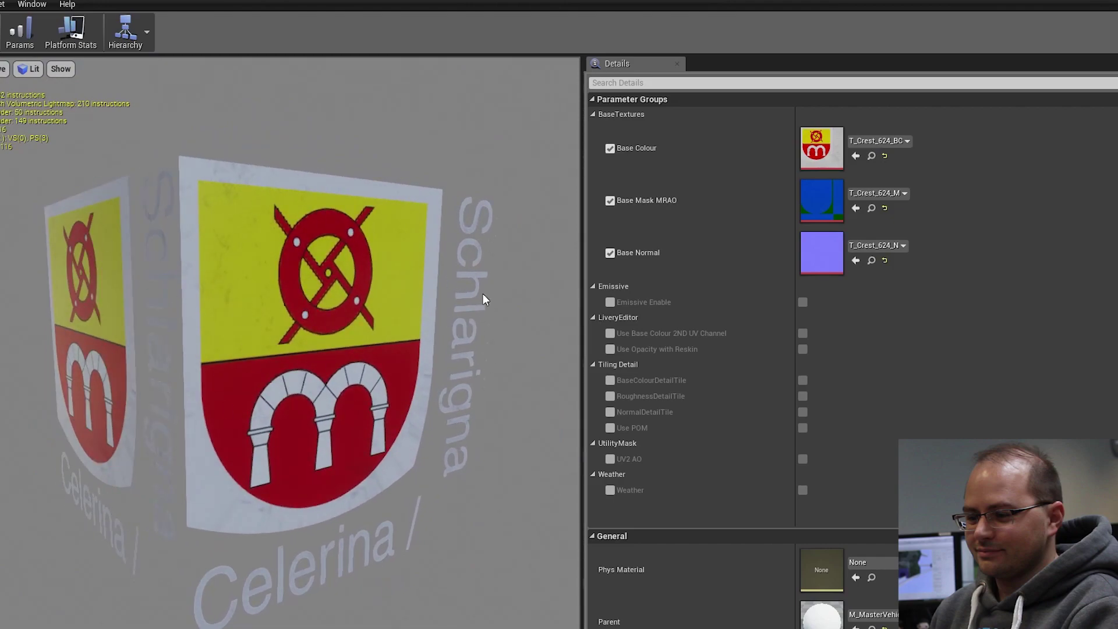
# - Switch to the Zuoz crest material instance and examine its crown, crosier and sword relief up close under changing angles
pyautogui.click(772, 3)
pyautogui.moveTo(276, 267); pyautogui.dragTo(224, 265)
pyautogui.moveTo(317, 268); pyautogui.dragTo(294, 268)
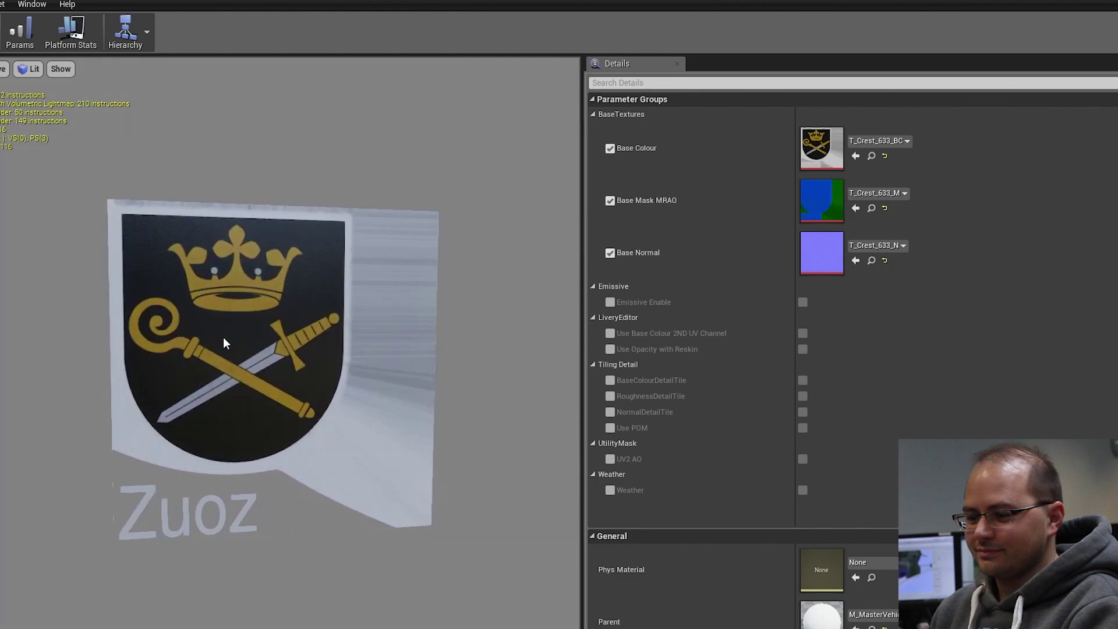
pyautogui.scroll(4, 225, 342)
pyautogui.scroll(2, 327, 245)
pyautogui.scroll(-3, 357, 213)
pyautogui.scroll(5, 330, 226)
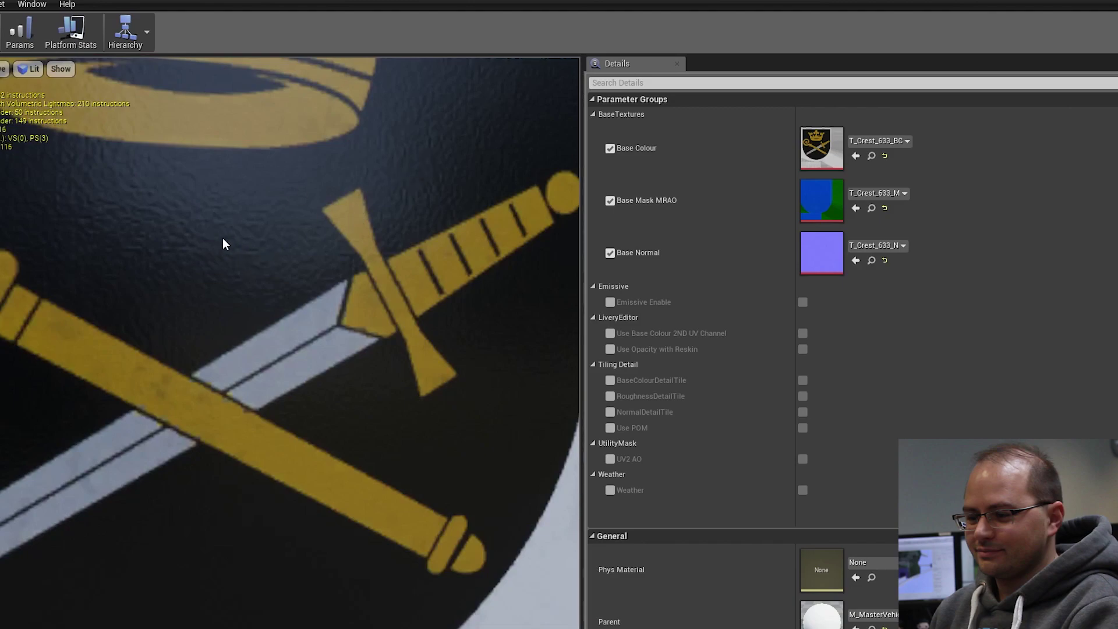
pyautogui.scroll(-4, 237, 249)
pyautogui.moveTo(102, 256)
pyautogui.mouseDown()
pyautogui.moveTo(143, 255)
pyautogui.moveTo(108, 256)
pyautogui.mouseUp()
pyautogui.moveTo(175, 174); pyautogui.dragTo(204, 187)
pyautogui.scroll(-5, 235, 109)
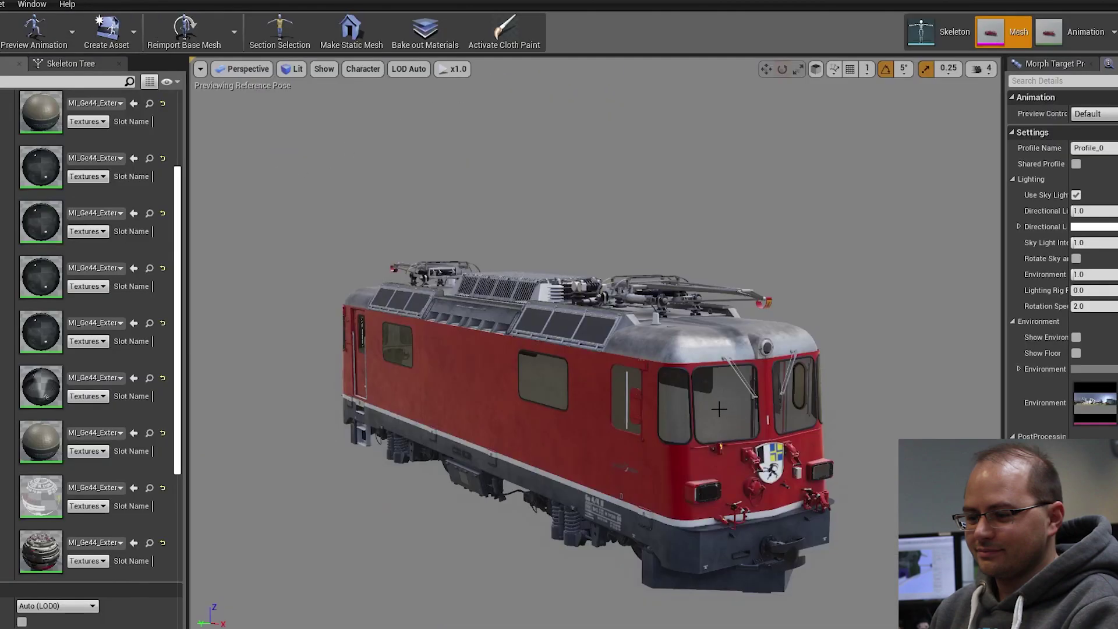
# - Switch to the locomotive's blueprint, select the SK_RailVehicle component and view the exterior mesh from the side
pyautogui.moveTo(745, 434); pyautogui.dragTo(731, 355, button='middle')
pyautogui.click(987, 2)
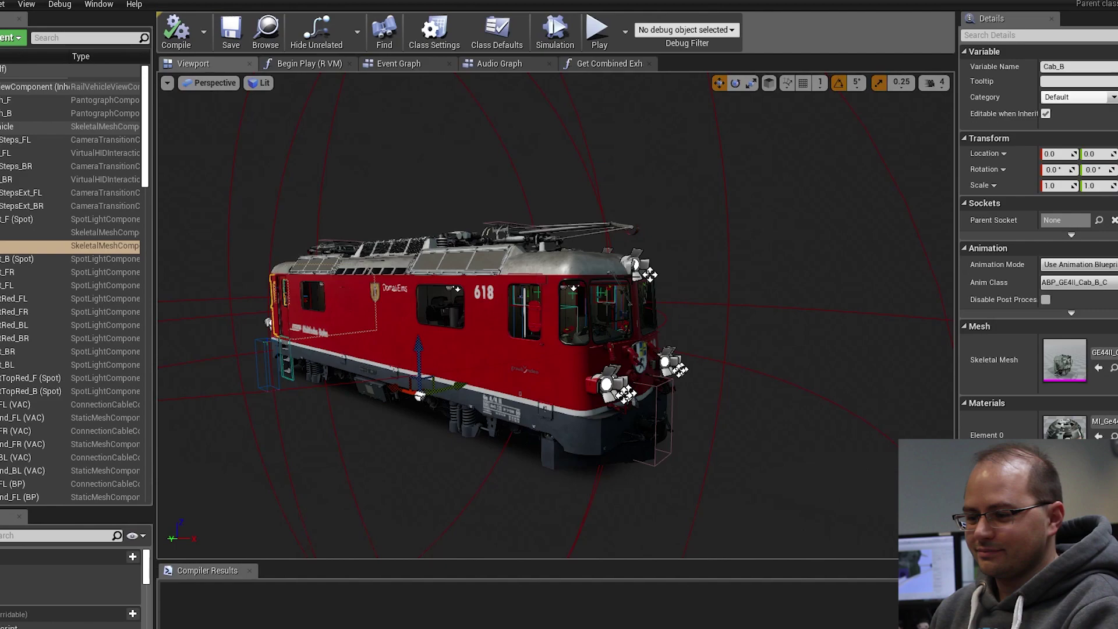
pyautogui.click(2, 126)
pyautogui.moveTo(499, 406)
pyautogui.mouseDown(button='right')
pyautogui.moveTo(390, 406)
pyautogui.moveTo(499, 406)
pyautogui.mouseUp(button='right')
pyautogui.keyDown('alt'); pyautogui.moveTo(499, 406); pyautogui.dragTo(558, 406); pyautogui.keyUp('alt')
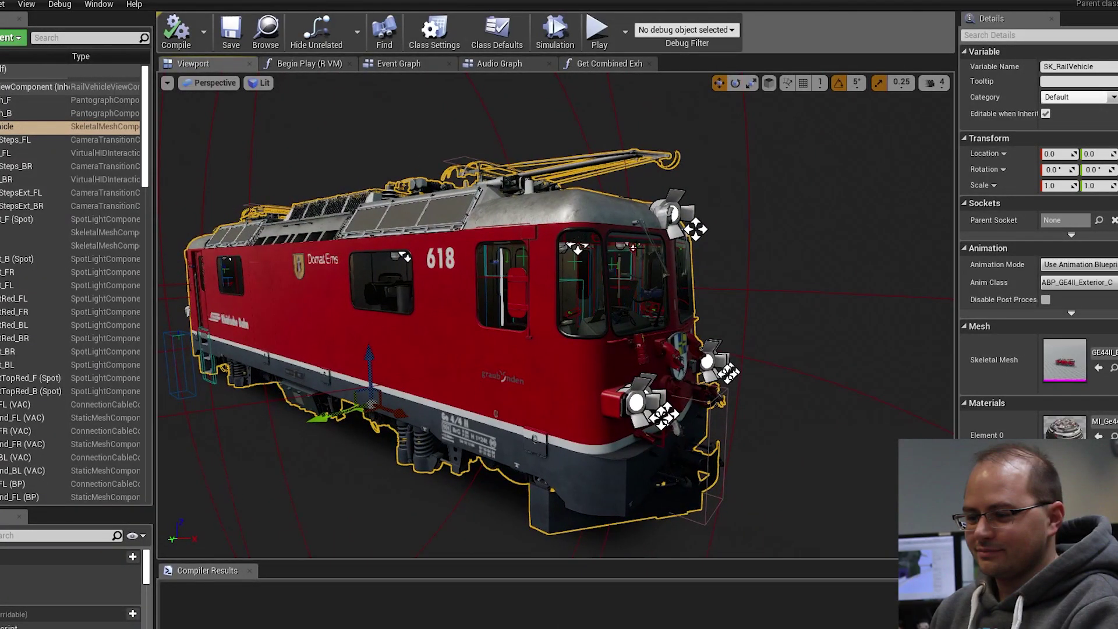
# - Focus on the Cab_F component and examine the front cab from inside and from outside the body
pyautogui.doubleClick(14, 235)
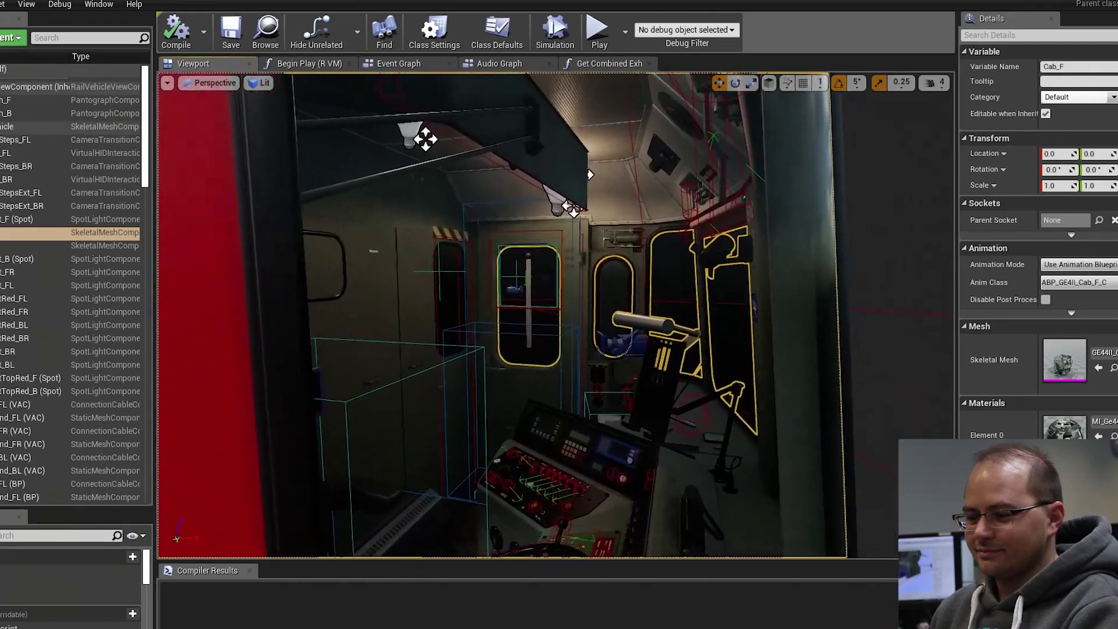
pyautogui.moveTo(499, 314)
pyautogui.mouseDown(button='right')
pyautogui.moveTo(570, 318)
pyautogui.moveTo(565, 300)
pyautogui.moveTo(492, 317)
pyautogui.mouseUp(button='right')
pyautogui.press('s')
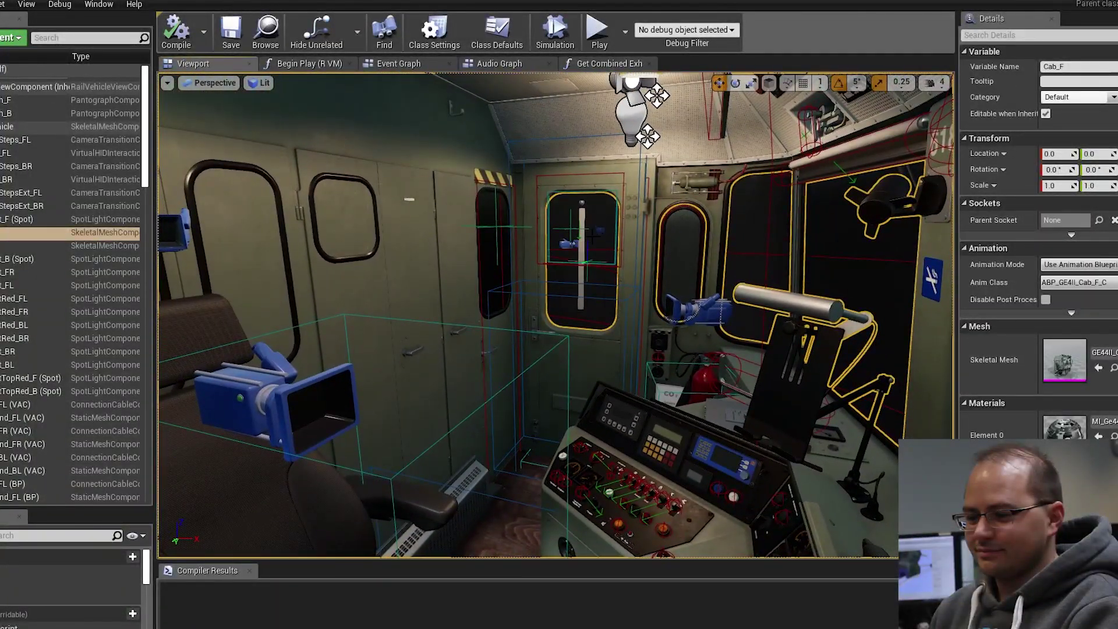
pyautogui.scroll(-10, 593, 236)
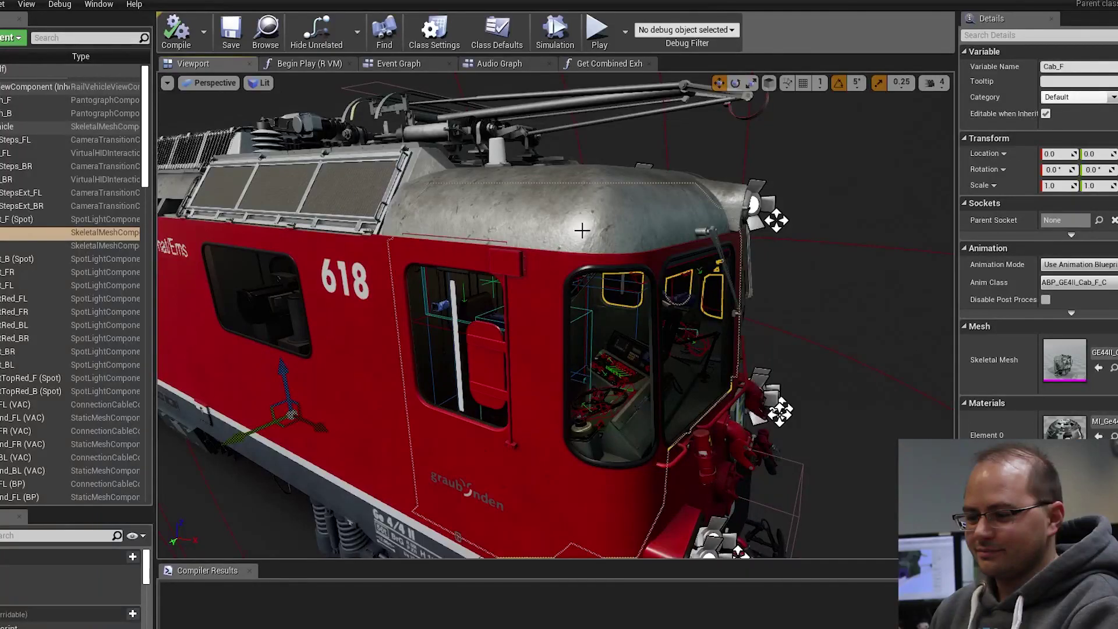
pyautogui.moveTo(518, 407)
pyautogui.mouseDown(button='right')
pyautogui.moveTo(416, 399)
pyautogui.moveTo(533, 398)
pyautogui.mouseUp(button='right')
pyautogui.moveTo(466, 349); pyautogui.dragTo(454, 349)
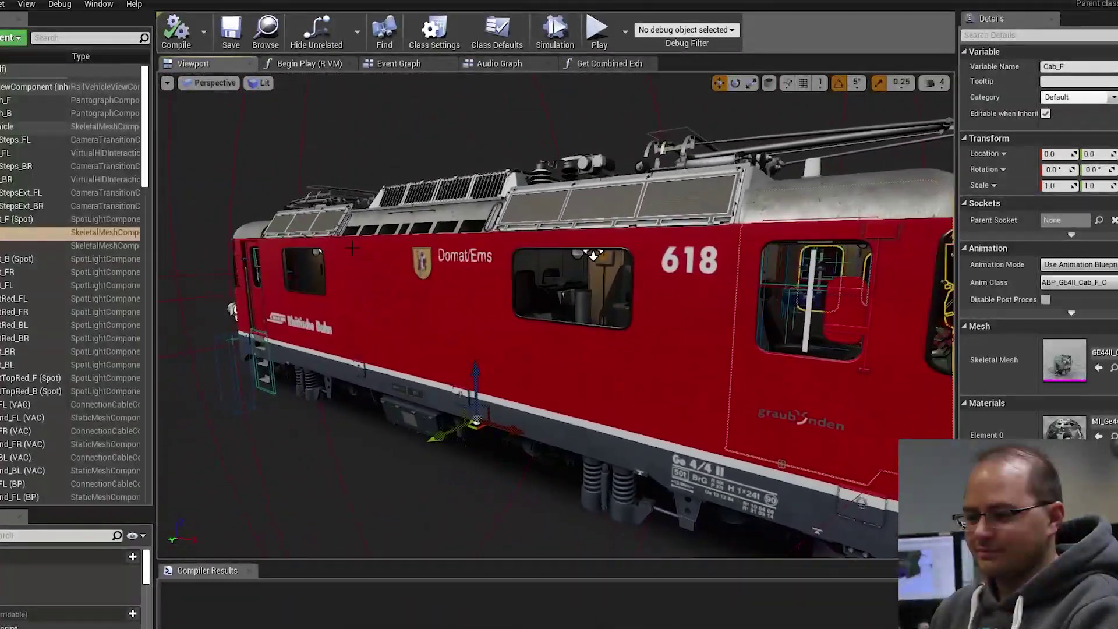
# - Select the Cab_B component and examine the rear cab's driver's desk and interior
pyautogui.click(28, 248)
pyautogui.moveTo(577, 331); pyautogui.dragTo(719, 364, button='right')
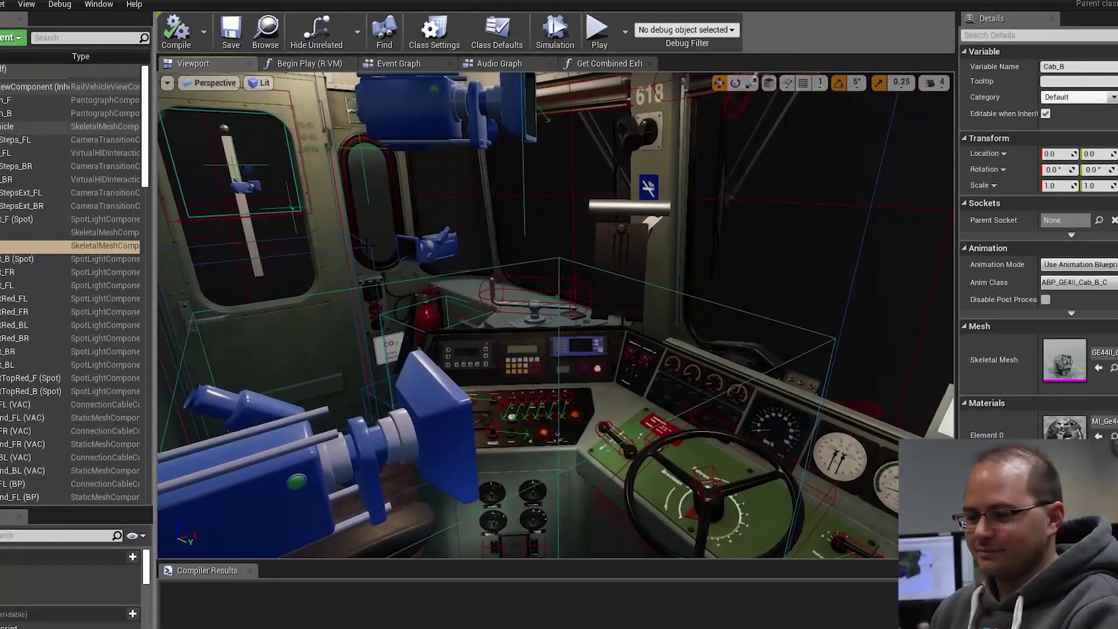
pyautogui.moveTo(375, 245); pyautogui.dragTo(655, 142, button='right')
pyautogui.moveTo(315, 363); pyautogui.dragTo(373, 373, button='right')
# - Select the front and rear engine room components in turn, examine them, and view the locomotive's headlights and front crest
pyautogui.scroll(-15, 13, 406)
pyautogui.click(18, 452)
pyautogui.moveTo(589, 368); pyautogui.dragTo(611, 371, button='right')
pyautogui.doubleClick(12, 466)
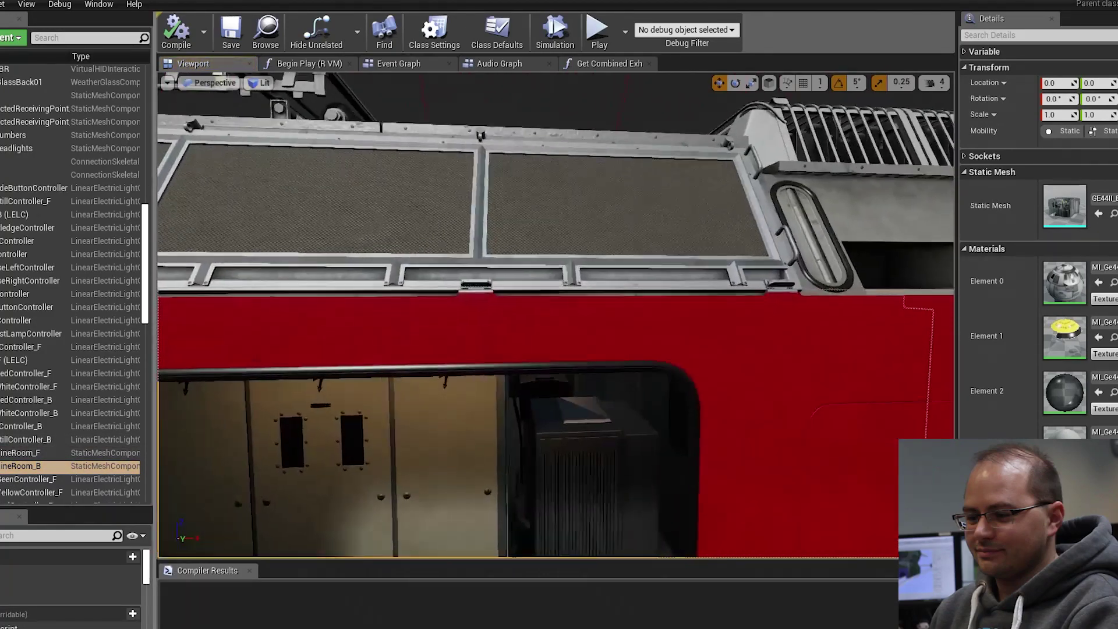
pyautogui.moveTo(557, 314); pyautogui.dragTo(722, 344, button='right')
pyautogui.moveTo(276, 368); pyautogui.dragTo(323, 399, button='right')
pyautogui.moveTo(438, 261); pyautogui.dragTo(428, 253, button='right')
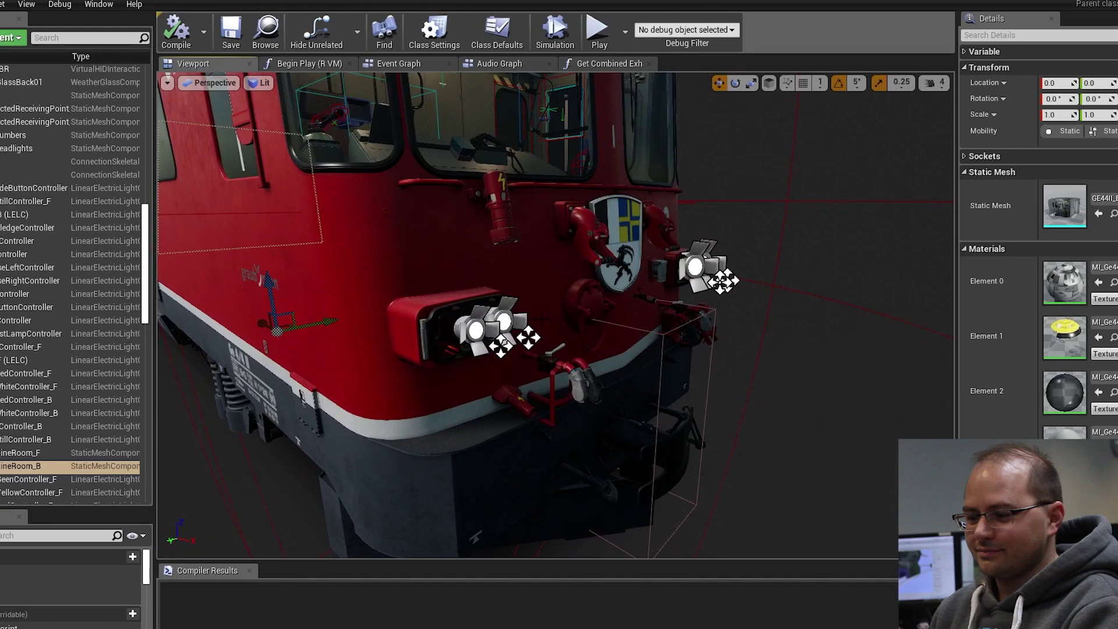
pyautogui.moveTo(537, 313); pyautogui.dragTo(506, 315, button='right')
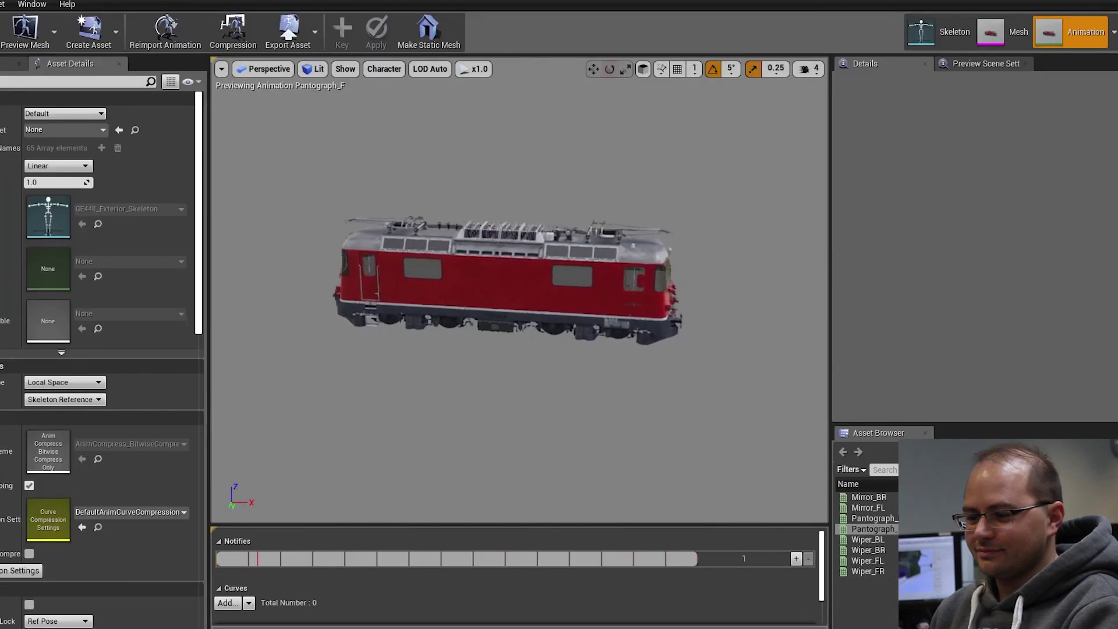
# - Examine the Pantograph_F animation on the locomotive's roof up close and from a distance, with the viewport widened
pyautogui.moveTo(586, 274); pyautogui.dragTo(486, 276, button='right')
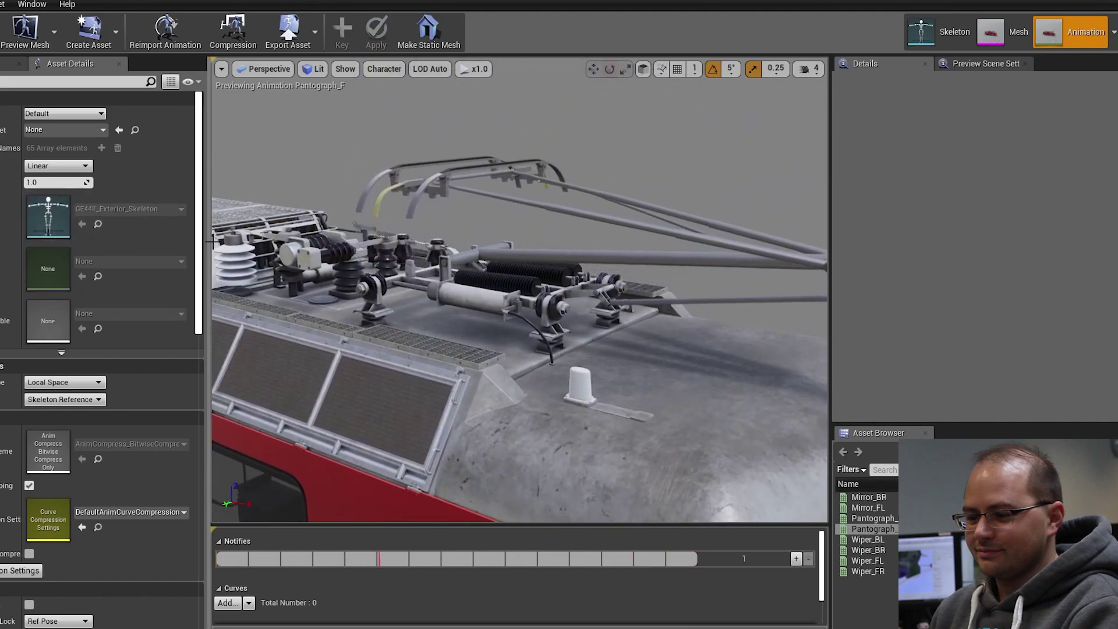
pyautogui.moveTo(205, 248); pyautogui.dragTo(135, 247)
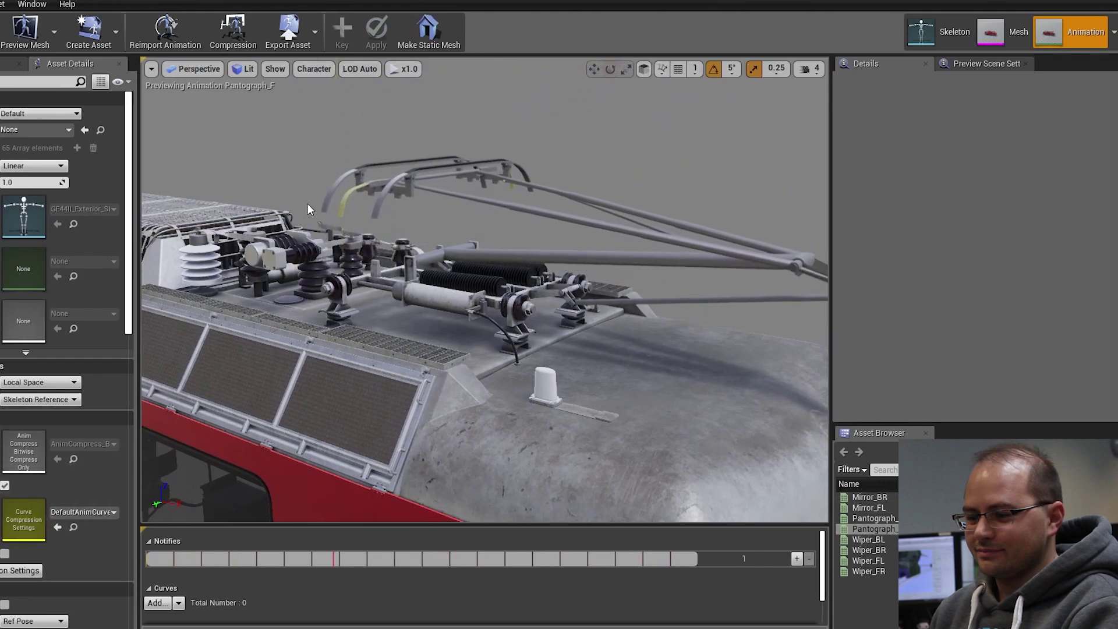
pyautogui.press('s')
pyautogui.moveTo(269, 200); pyautogui.dragTo(251, 182, button='right')
pyautogui.press('w')
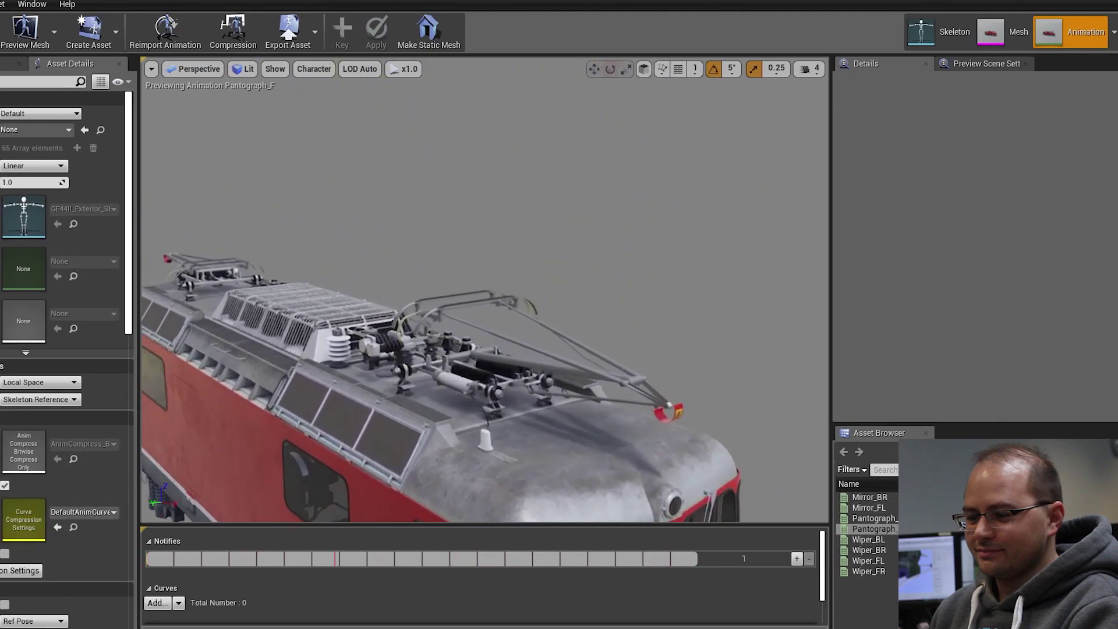
pyautogui.moveTo(401, 262); pyautogui.dragTo(401, 262, button='right')
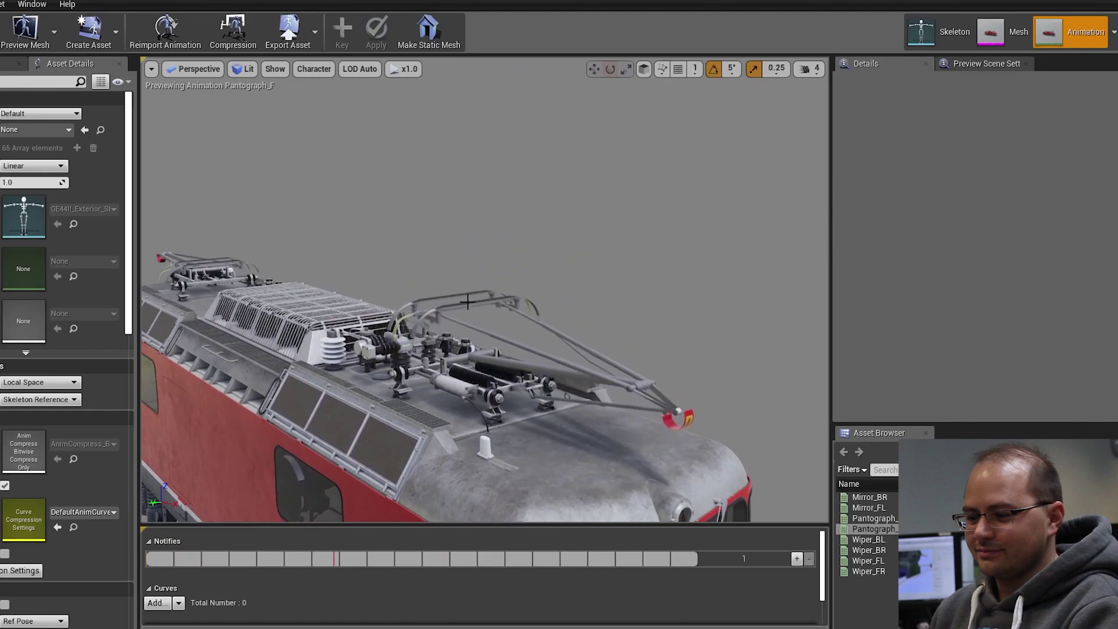
# - Move around to the cab door side, preview the Mirror_FL animation and examine the mirror's movement
pyautogui.press('s')
pyautogui.moveTo(468, 207); pyautogui.dragTo(350, 182, button='right')
pyautogui.press('w')
pyautogui.press('d')
pyautogui.press('s')
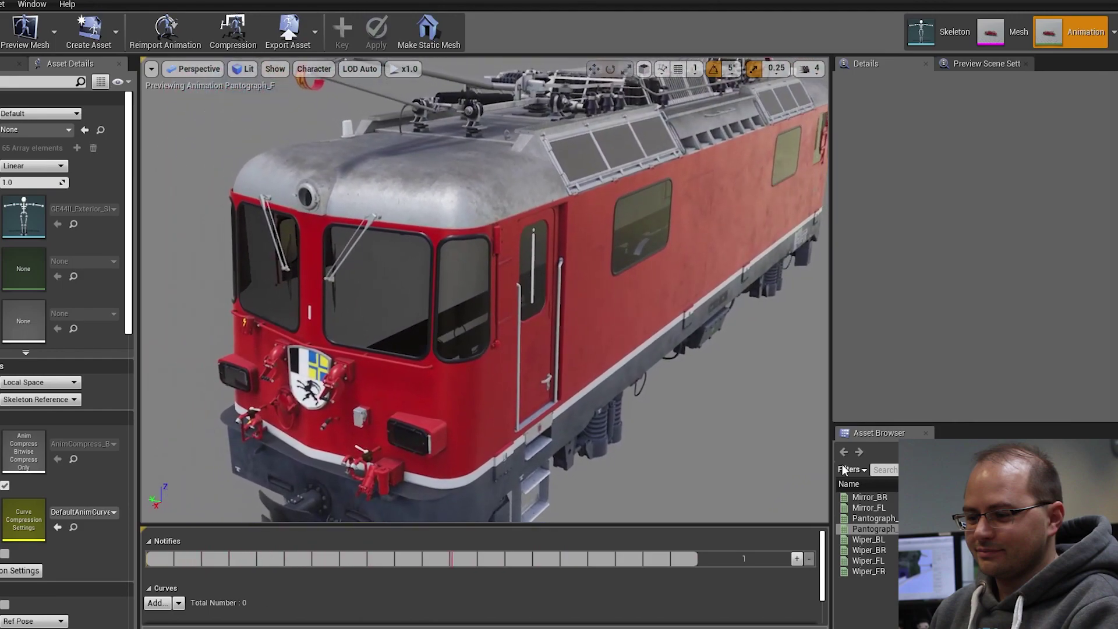
pyautogui.click(868, 508)
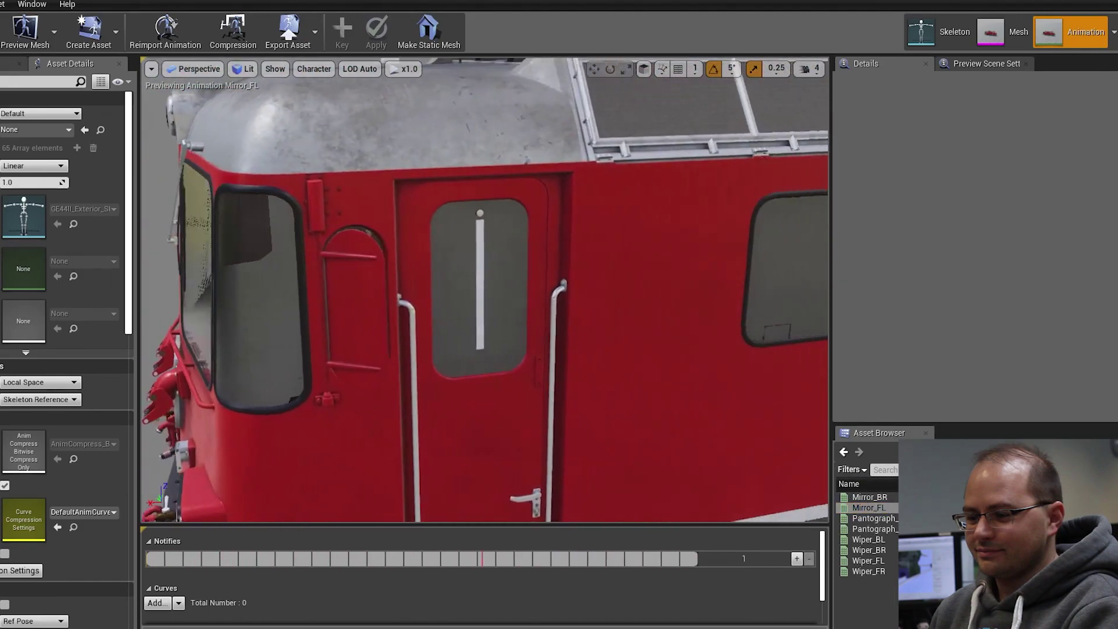
pyautogui.moveTo(484, 291); pyautogui.dragTo(402, 271, button='right')
pyautogui.press('d')
# - Preview the Wiper_FL animation and examine the windscreen wipers from the front and at an angle
pyautogui.click(868, 561)
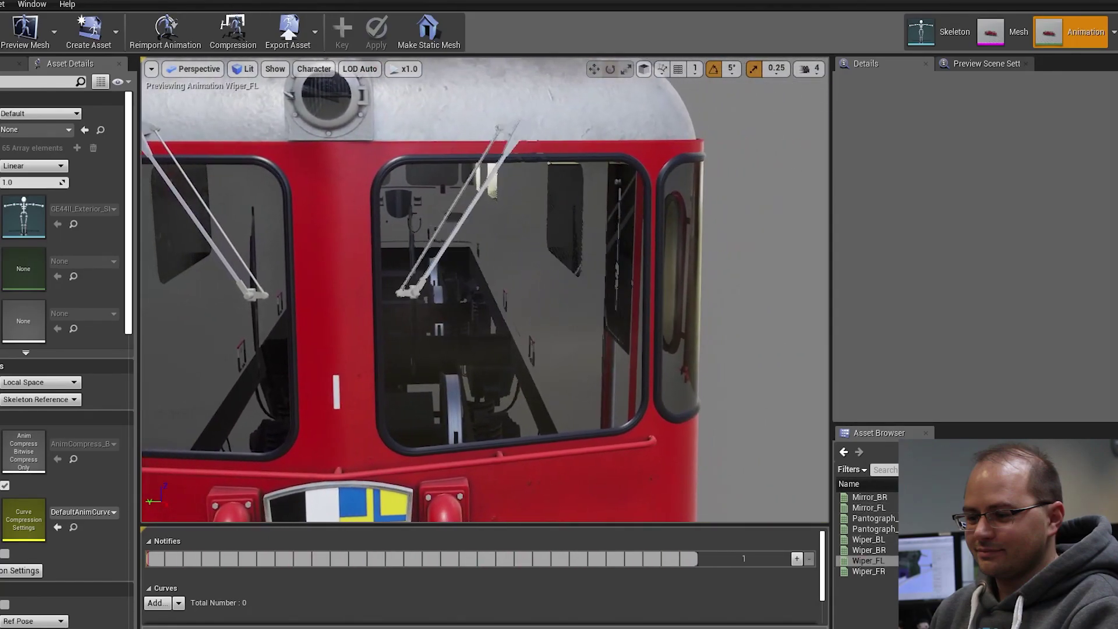
pyautogui.moveTo(485, 292); pyautogui.dragTo(571, 309, button='right')
pyautogui.press('s')
pyautogui.scroll(5, 484, 290)
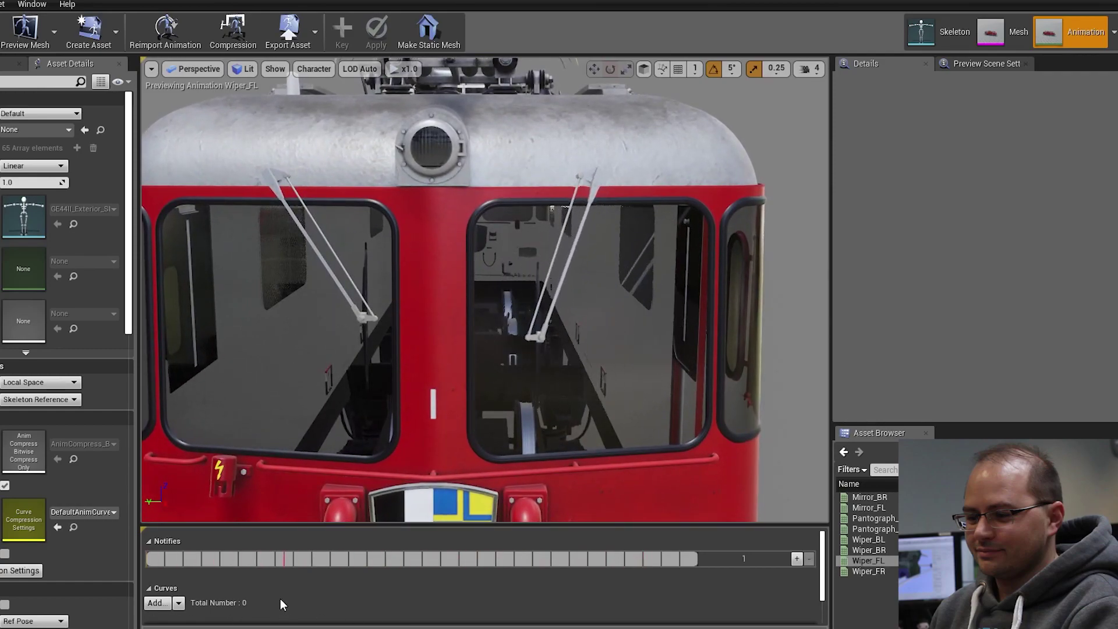
pyautogui.moveTo(460, 358); pyautogui.dragTo(358, 346, button='right')
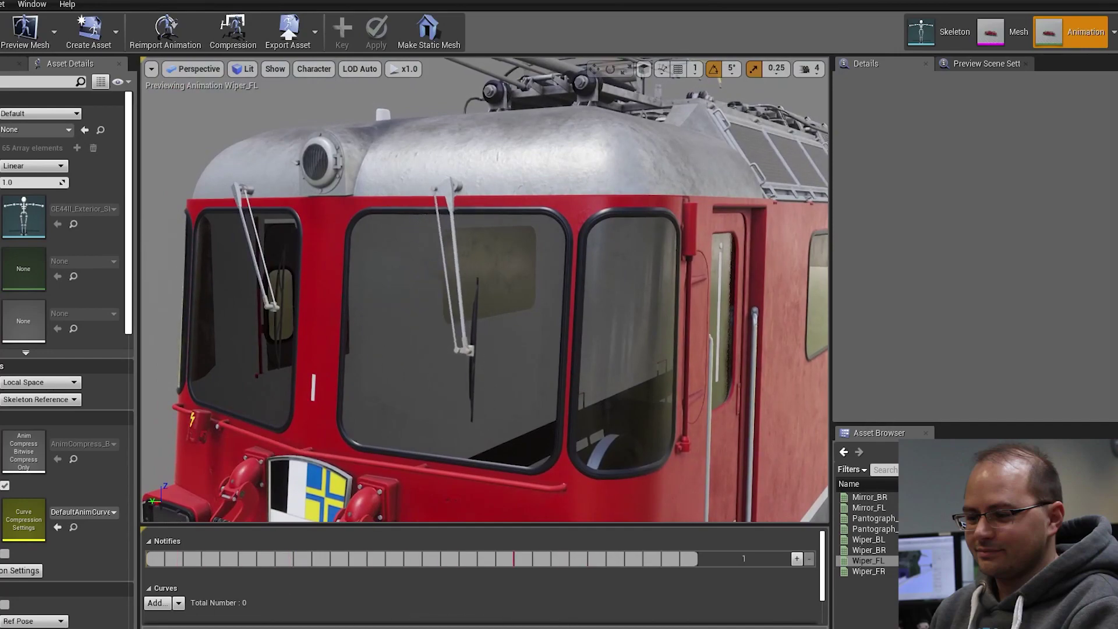
pyautogui.moveTo(423, 329); pyautogui.dragTo(396, 344)
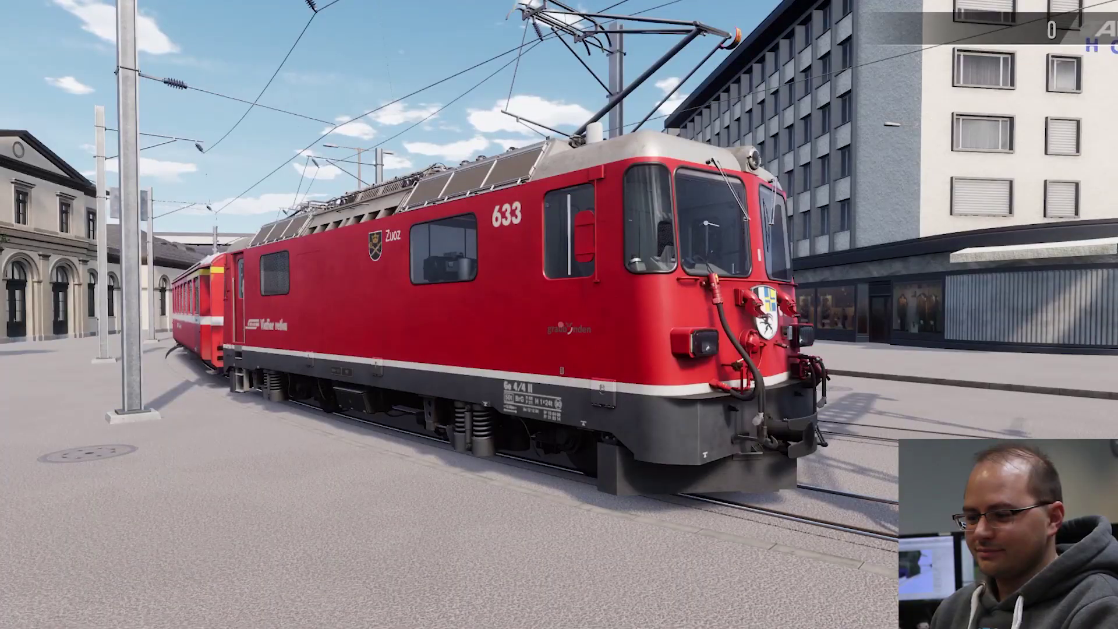